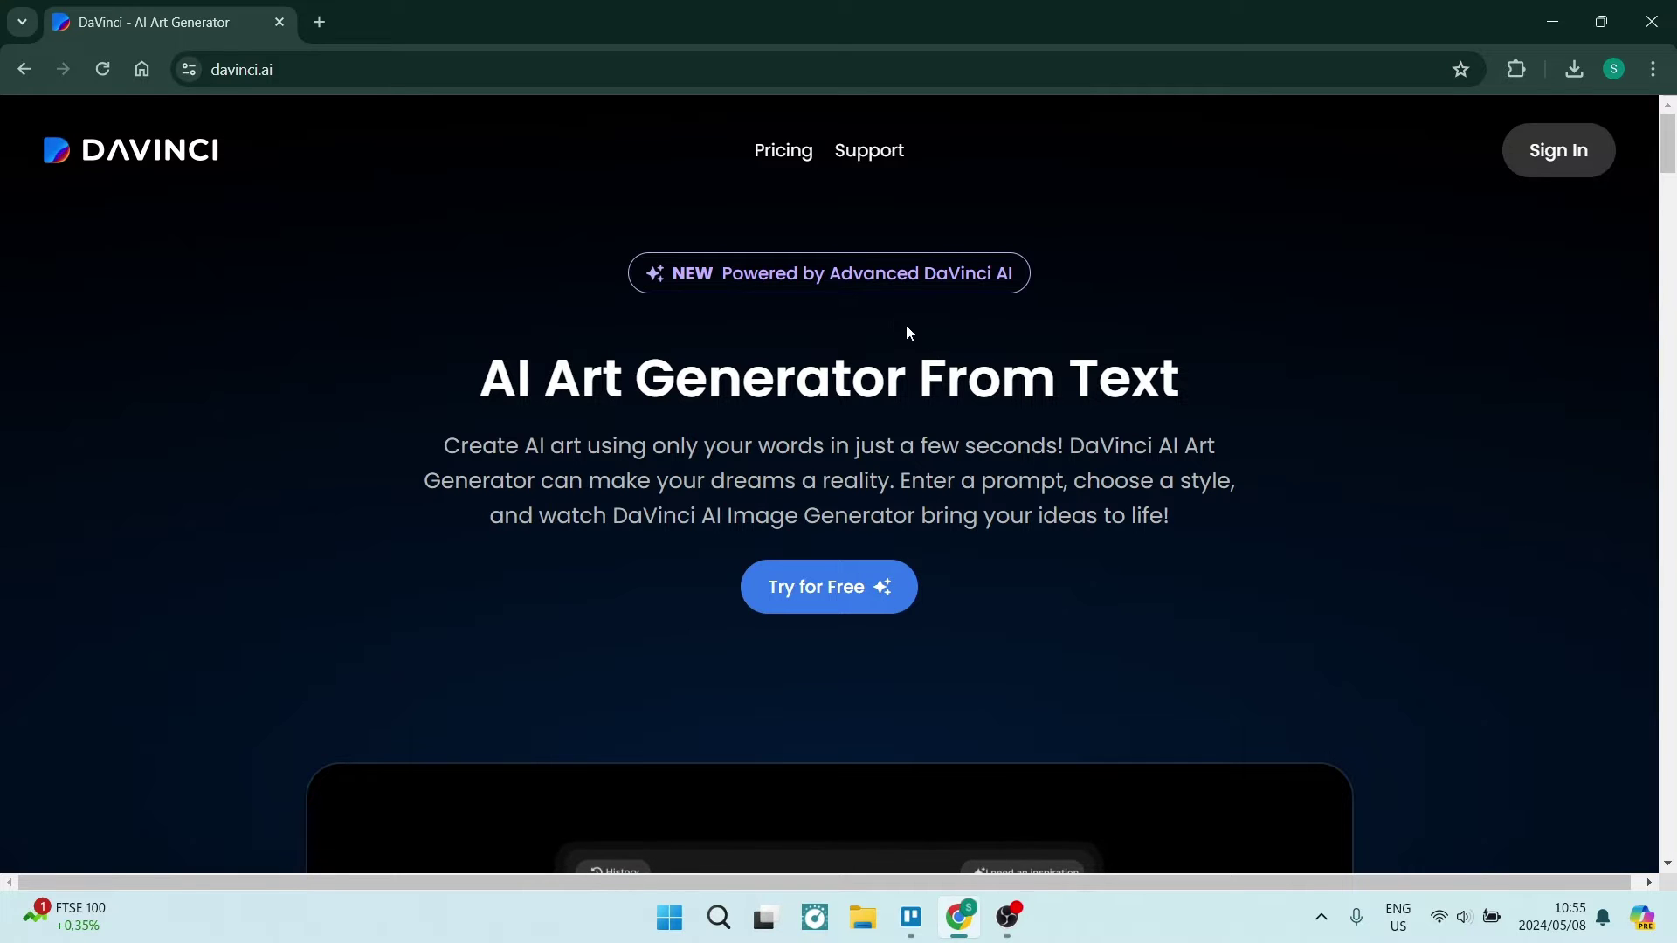
Step: Sign in to DaVinci with an existing Google account
scroll(645, 359, down, 2)
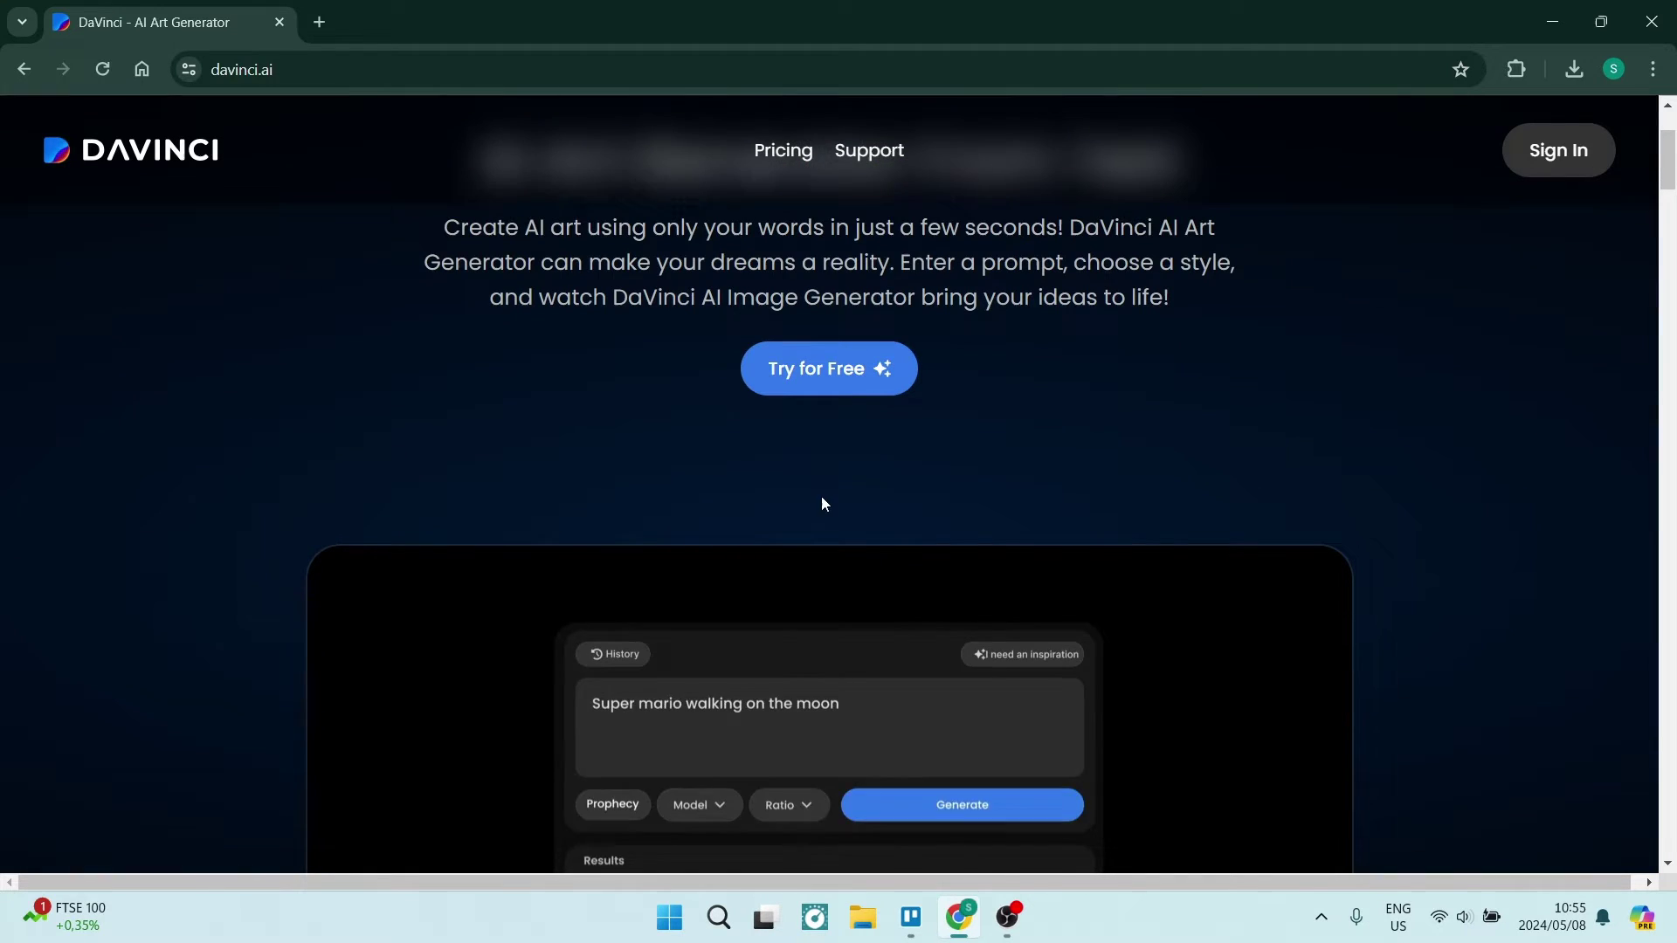
scroll(830, 524, up, 2)
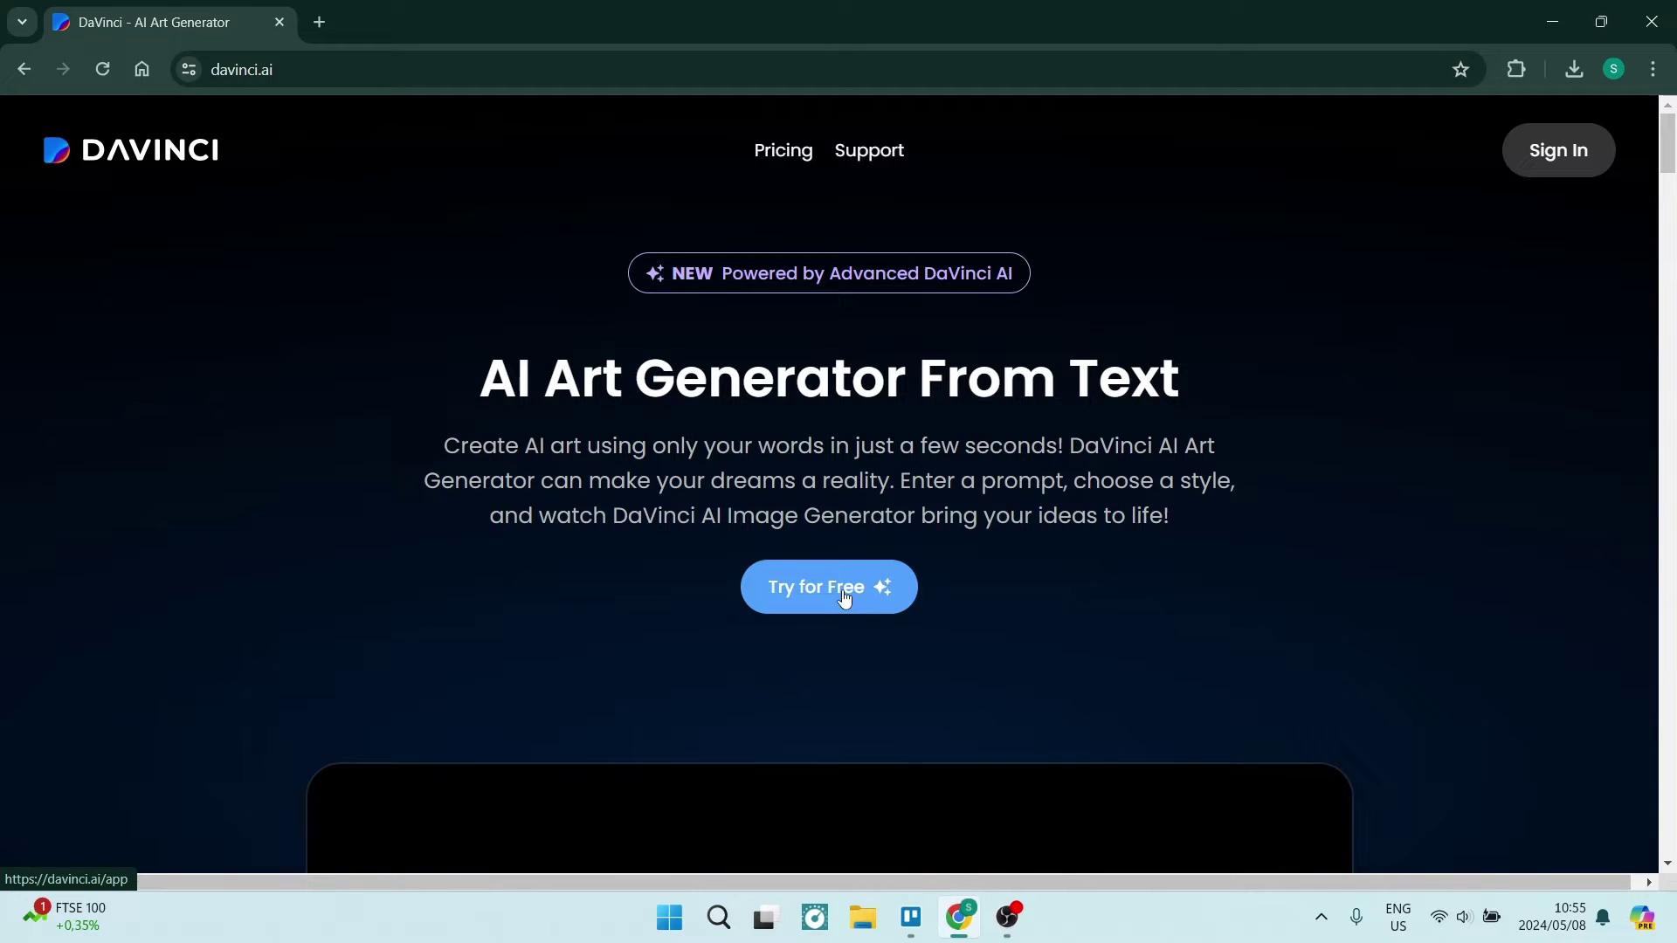
click(1568, 157)
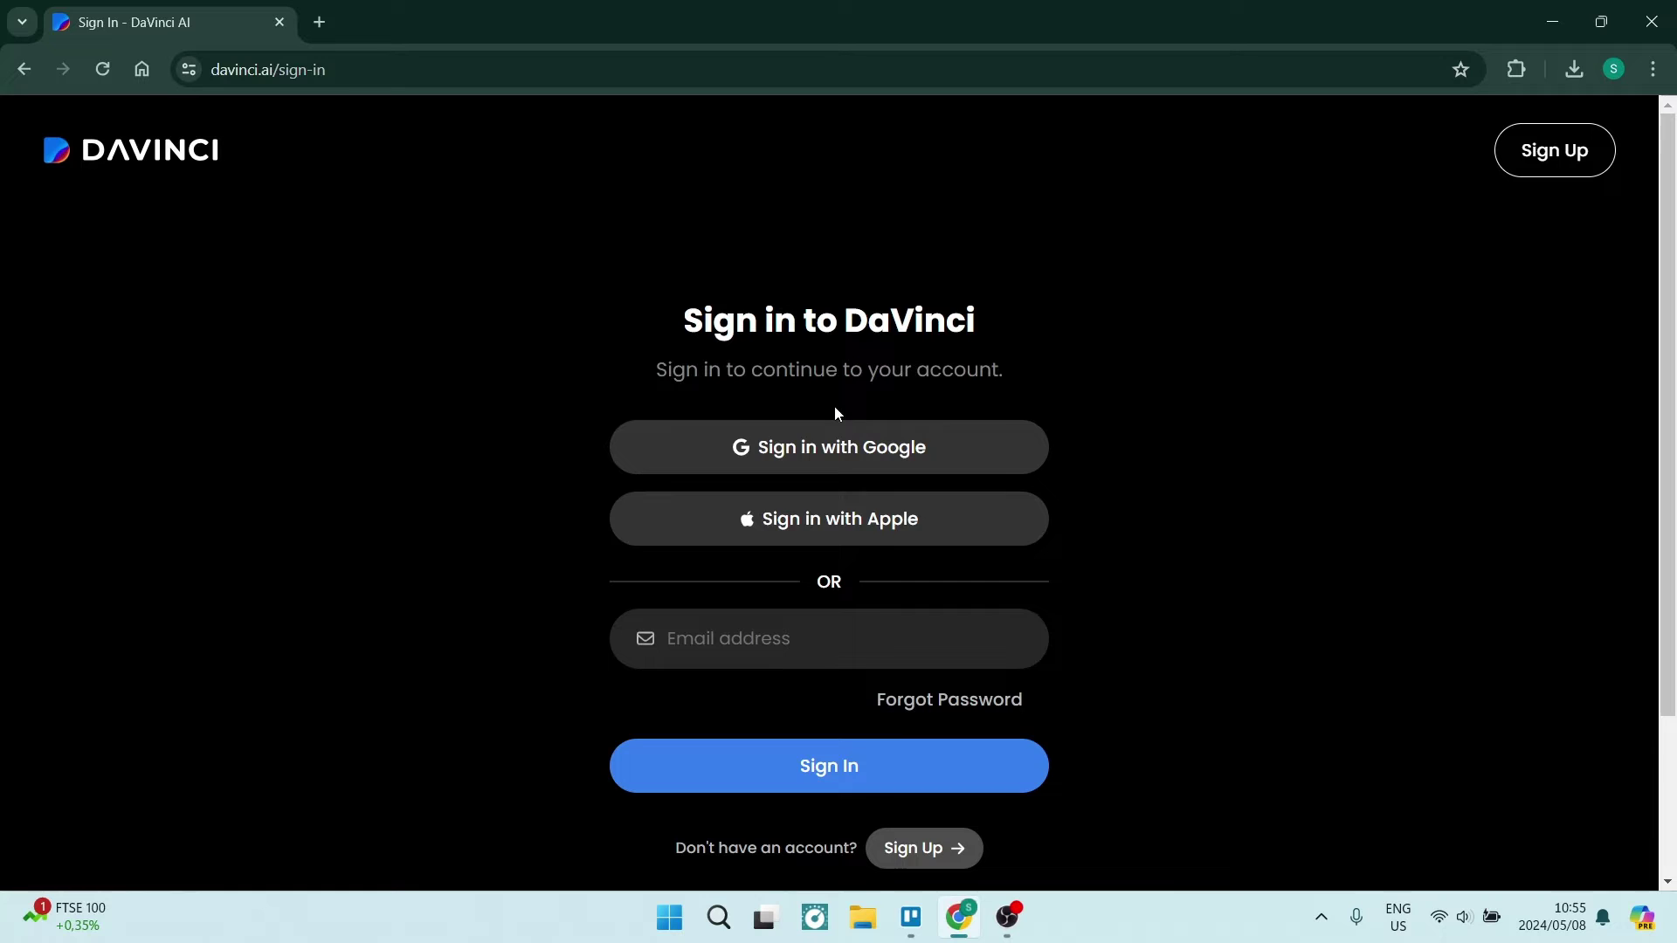
click(824, 461)
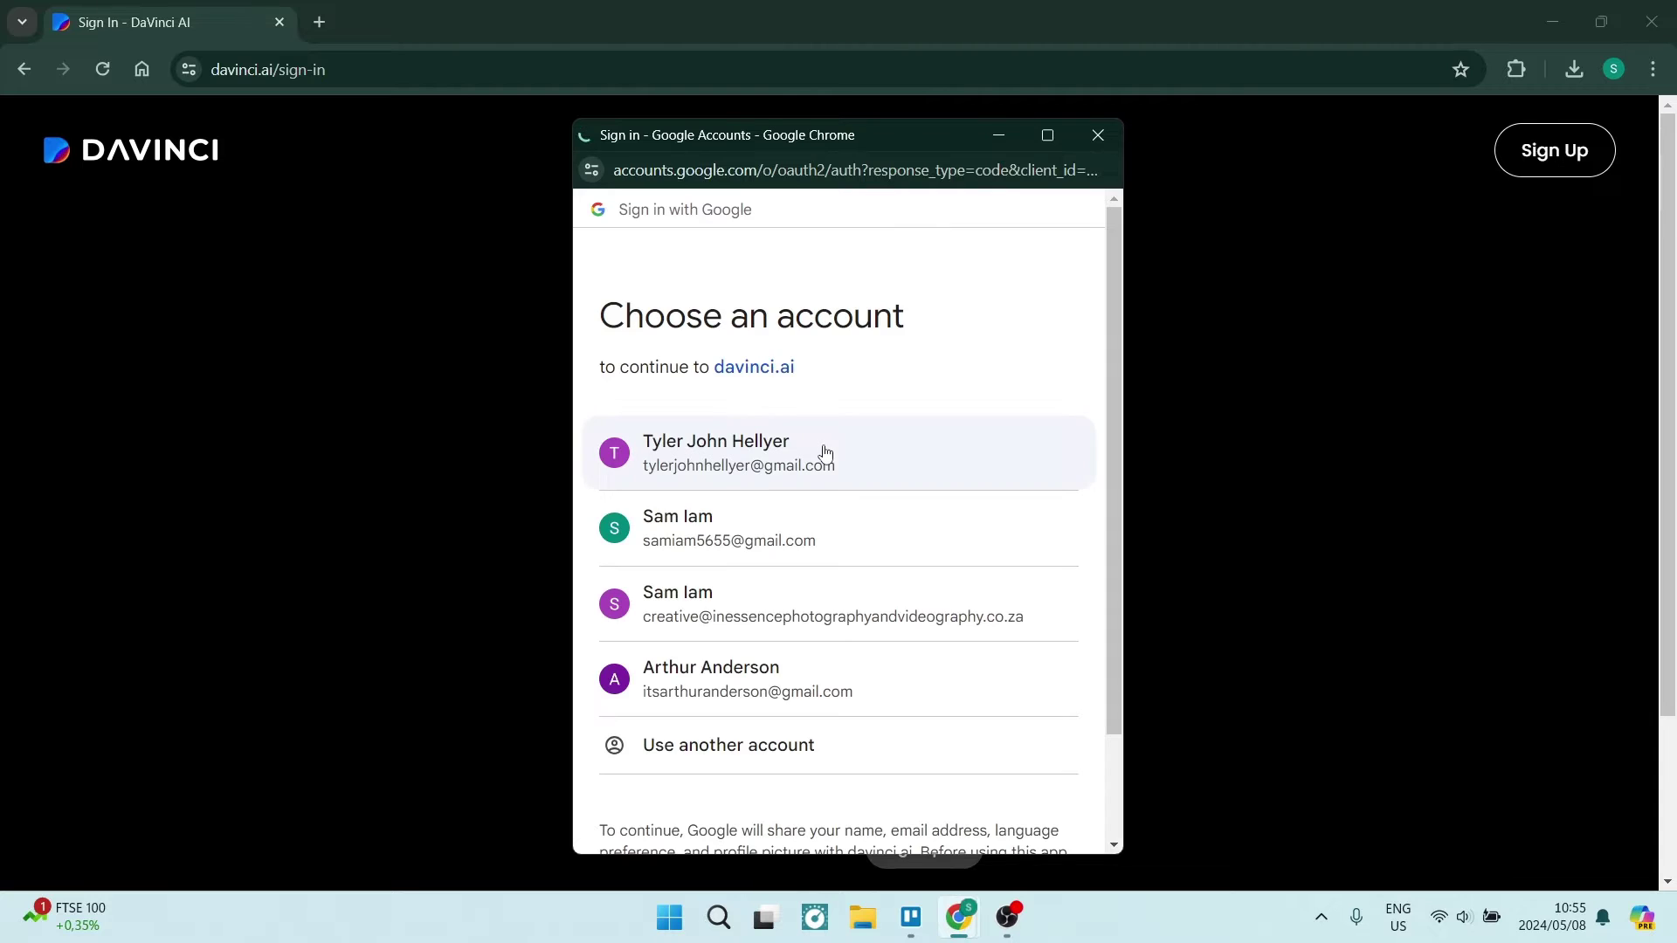
click(819, 544)
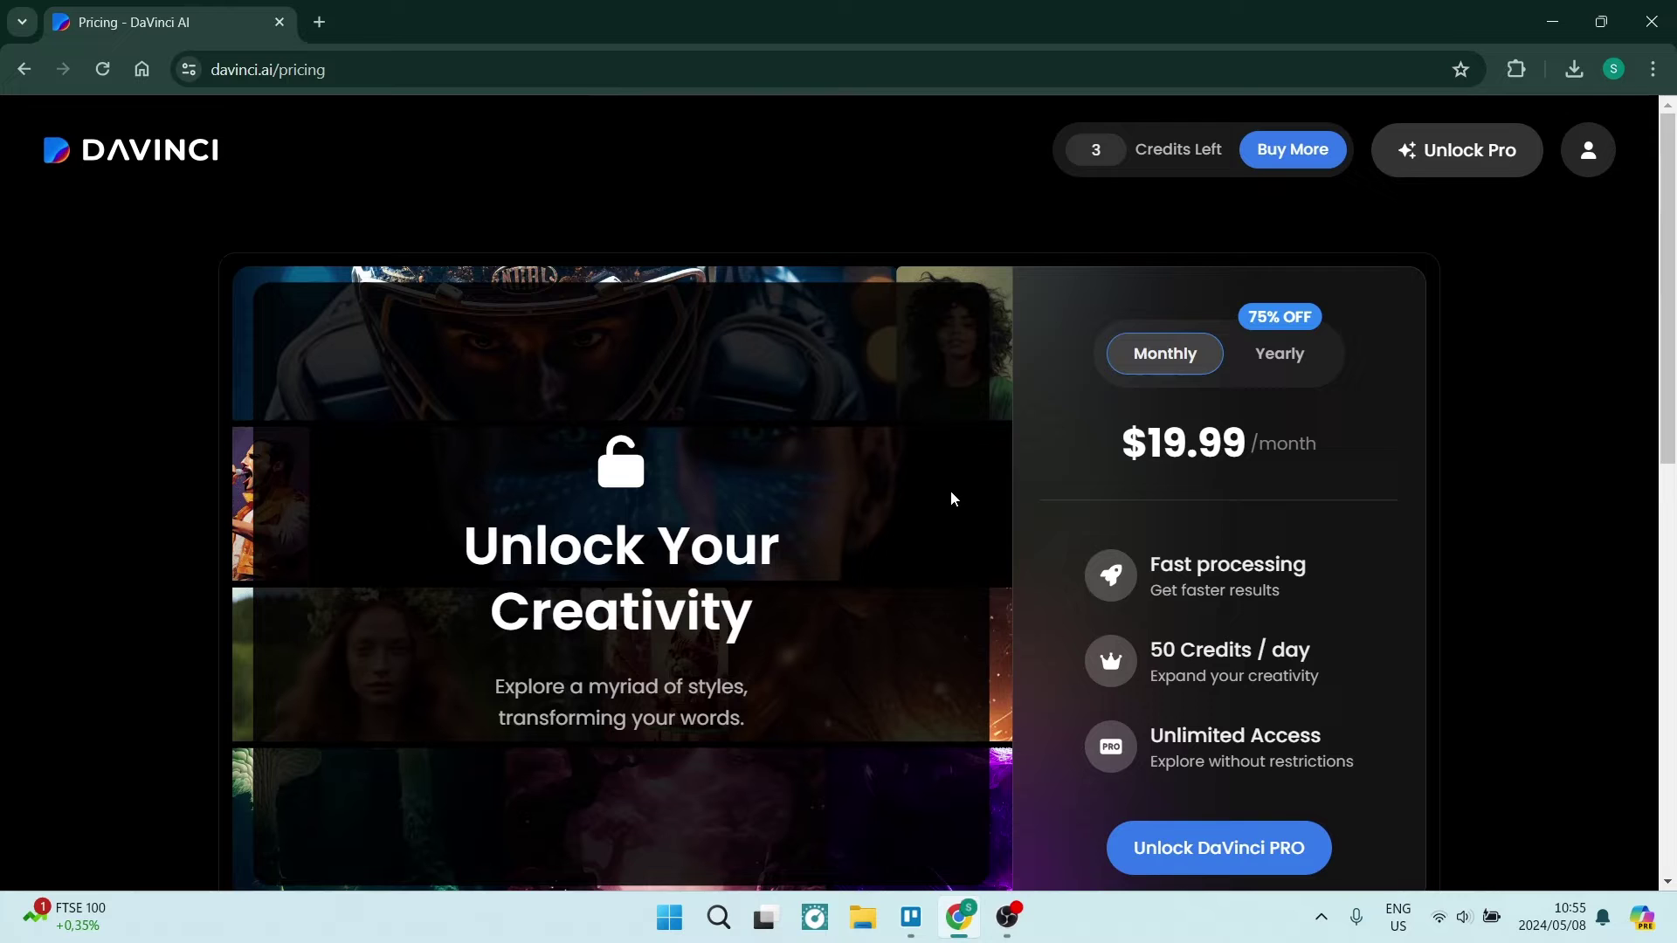
Step: Skip the PRO plan offer and continue with the limited edition
scroll(1006, 663, down, 2)
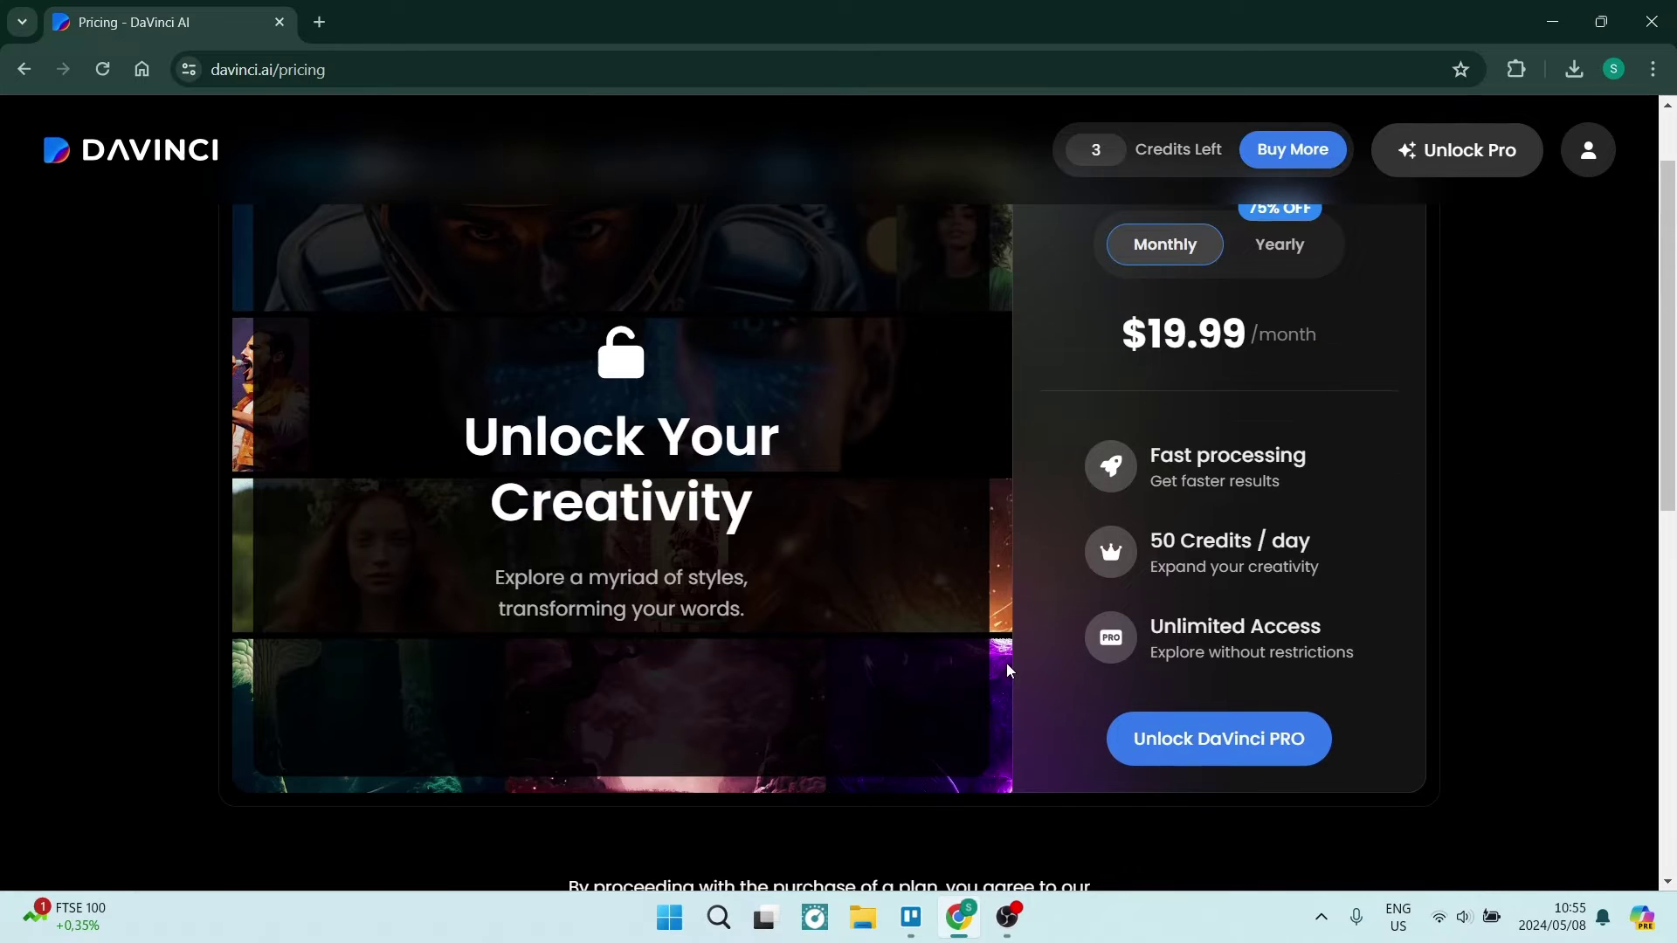
scroll(1037, 685, down, 5)
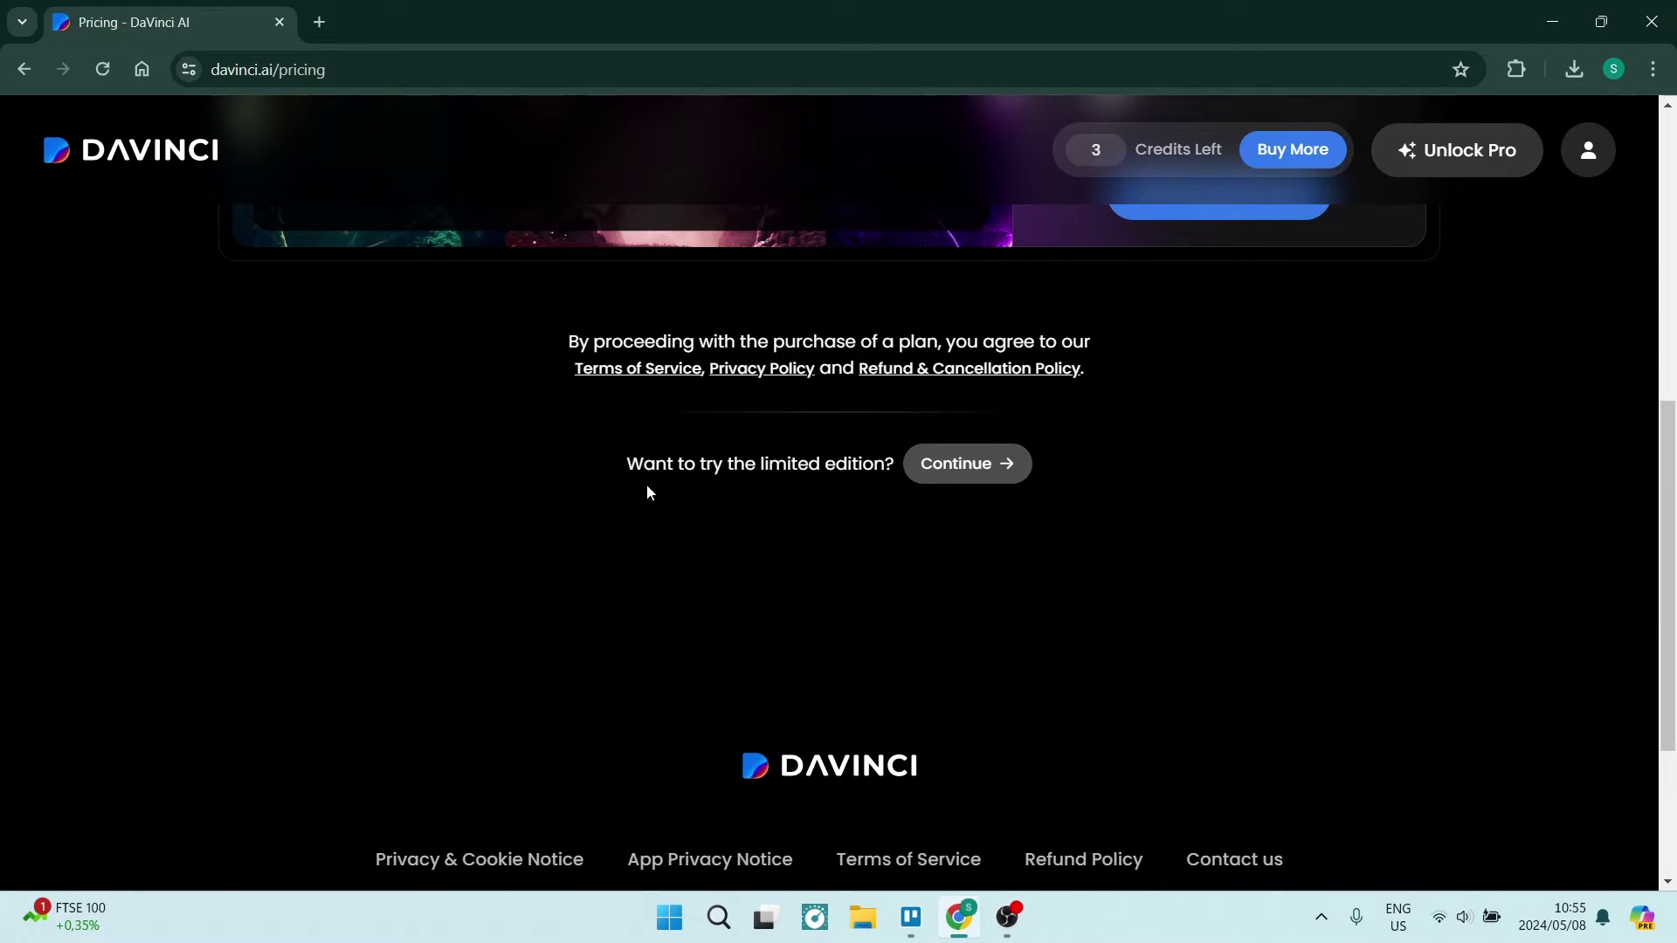
click(972, 465)
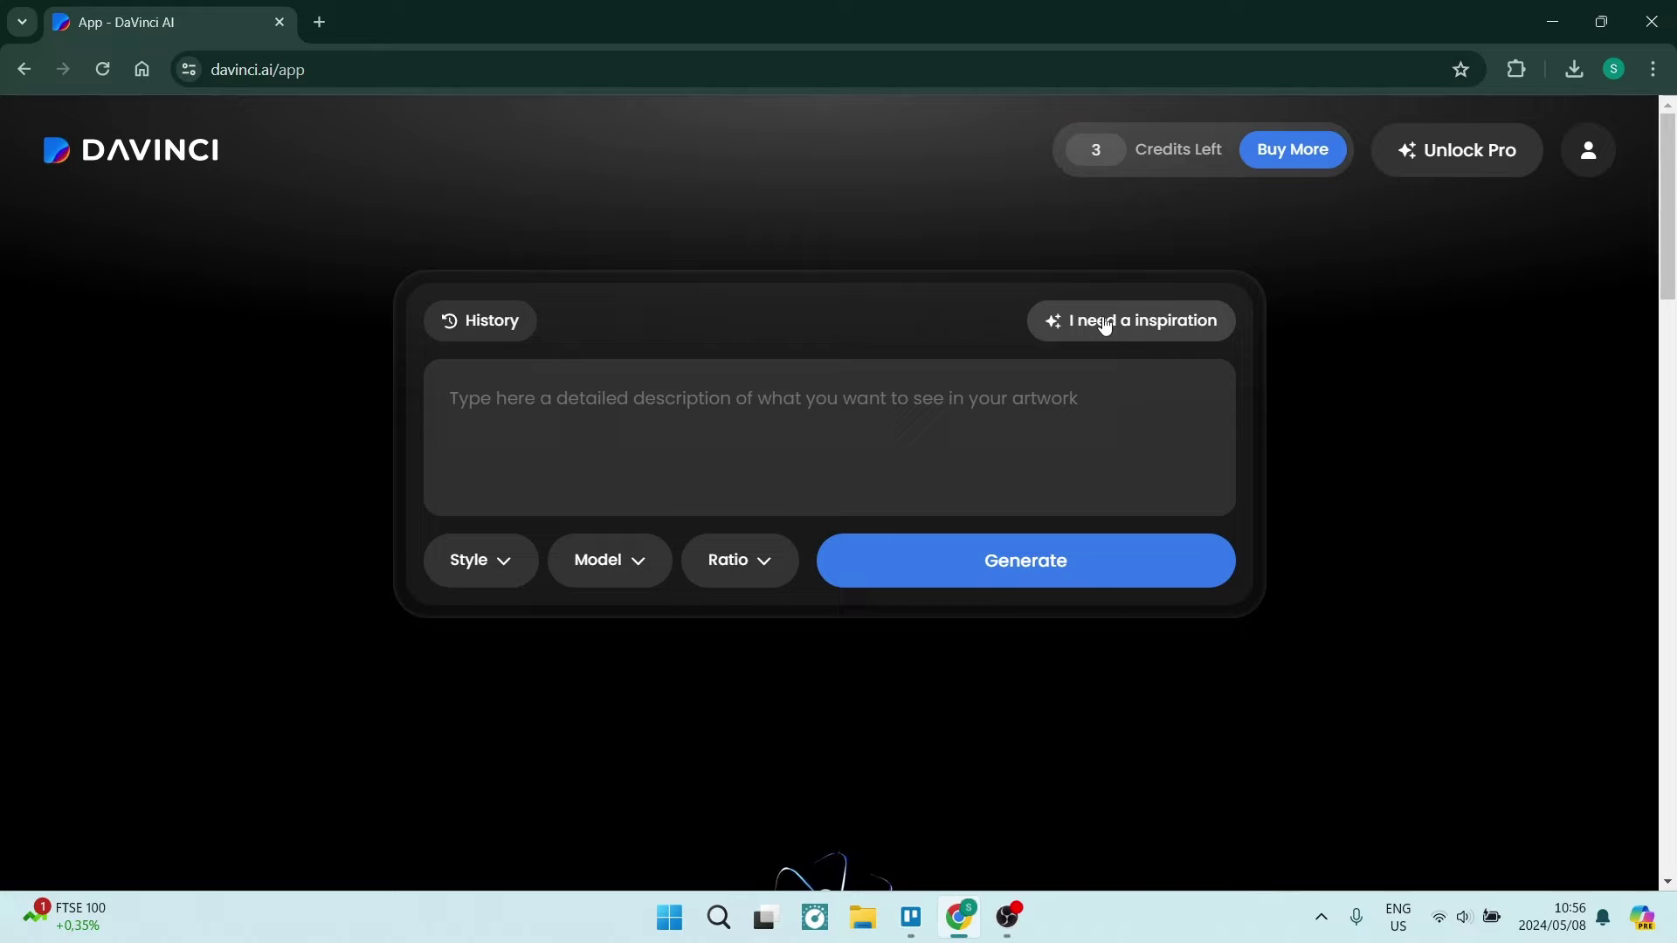
Step: Enter the artwork description "A man standing in a forest at night."
click(837, 394)
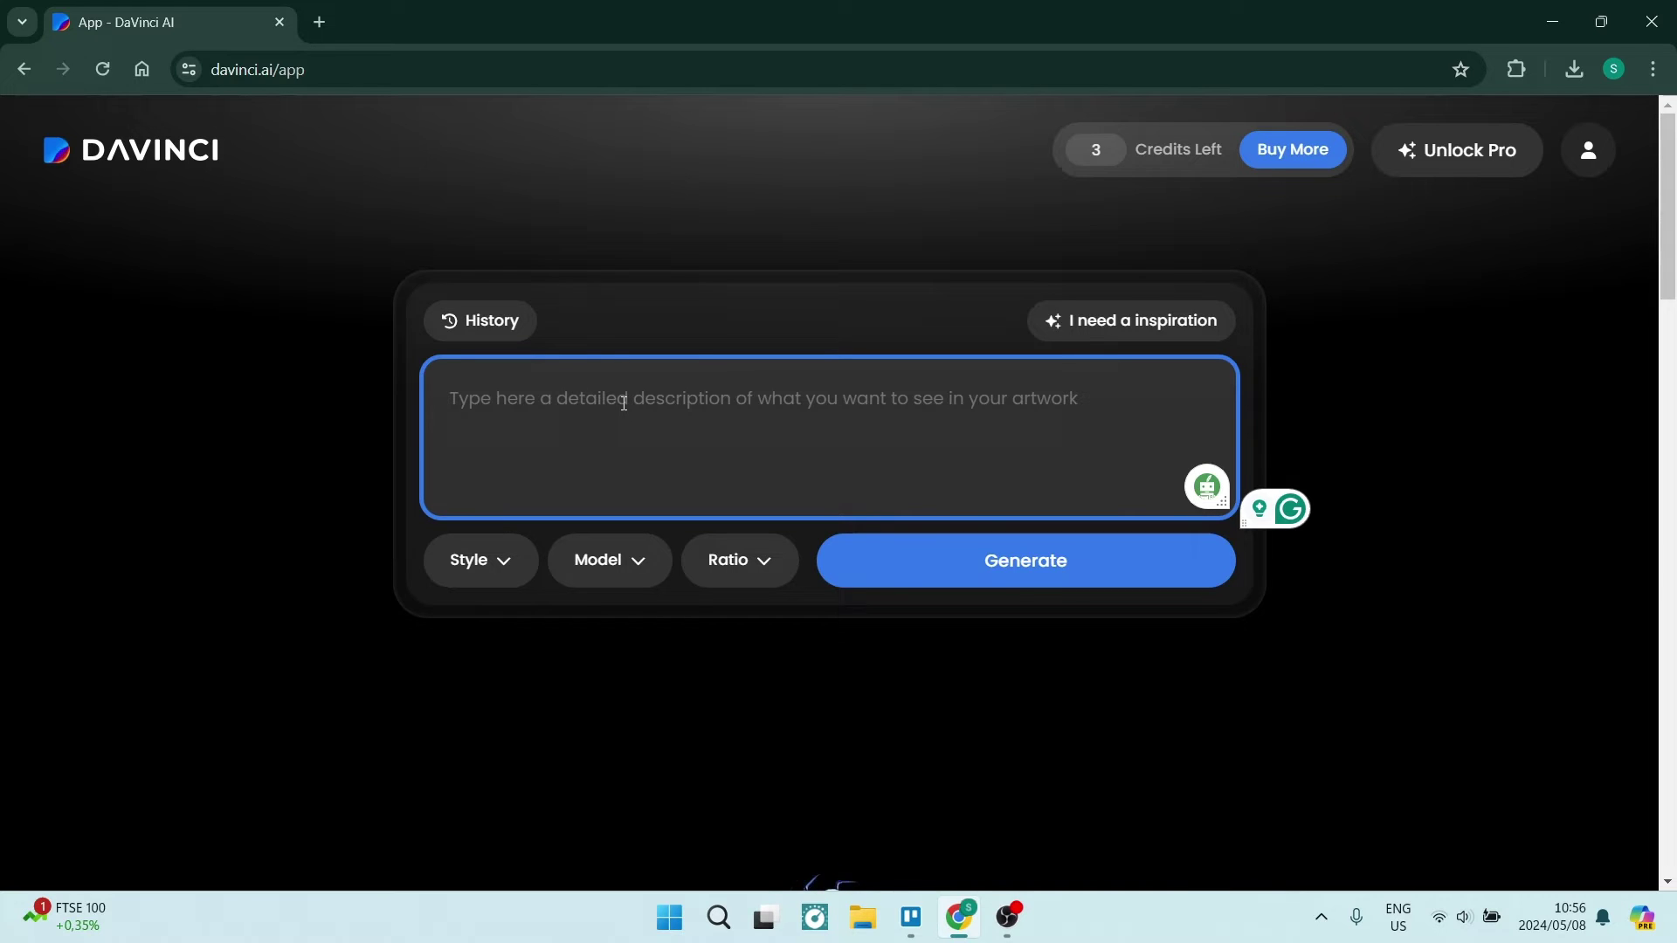
text(A man )
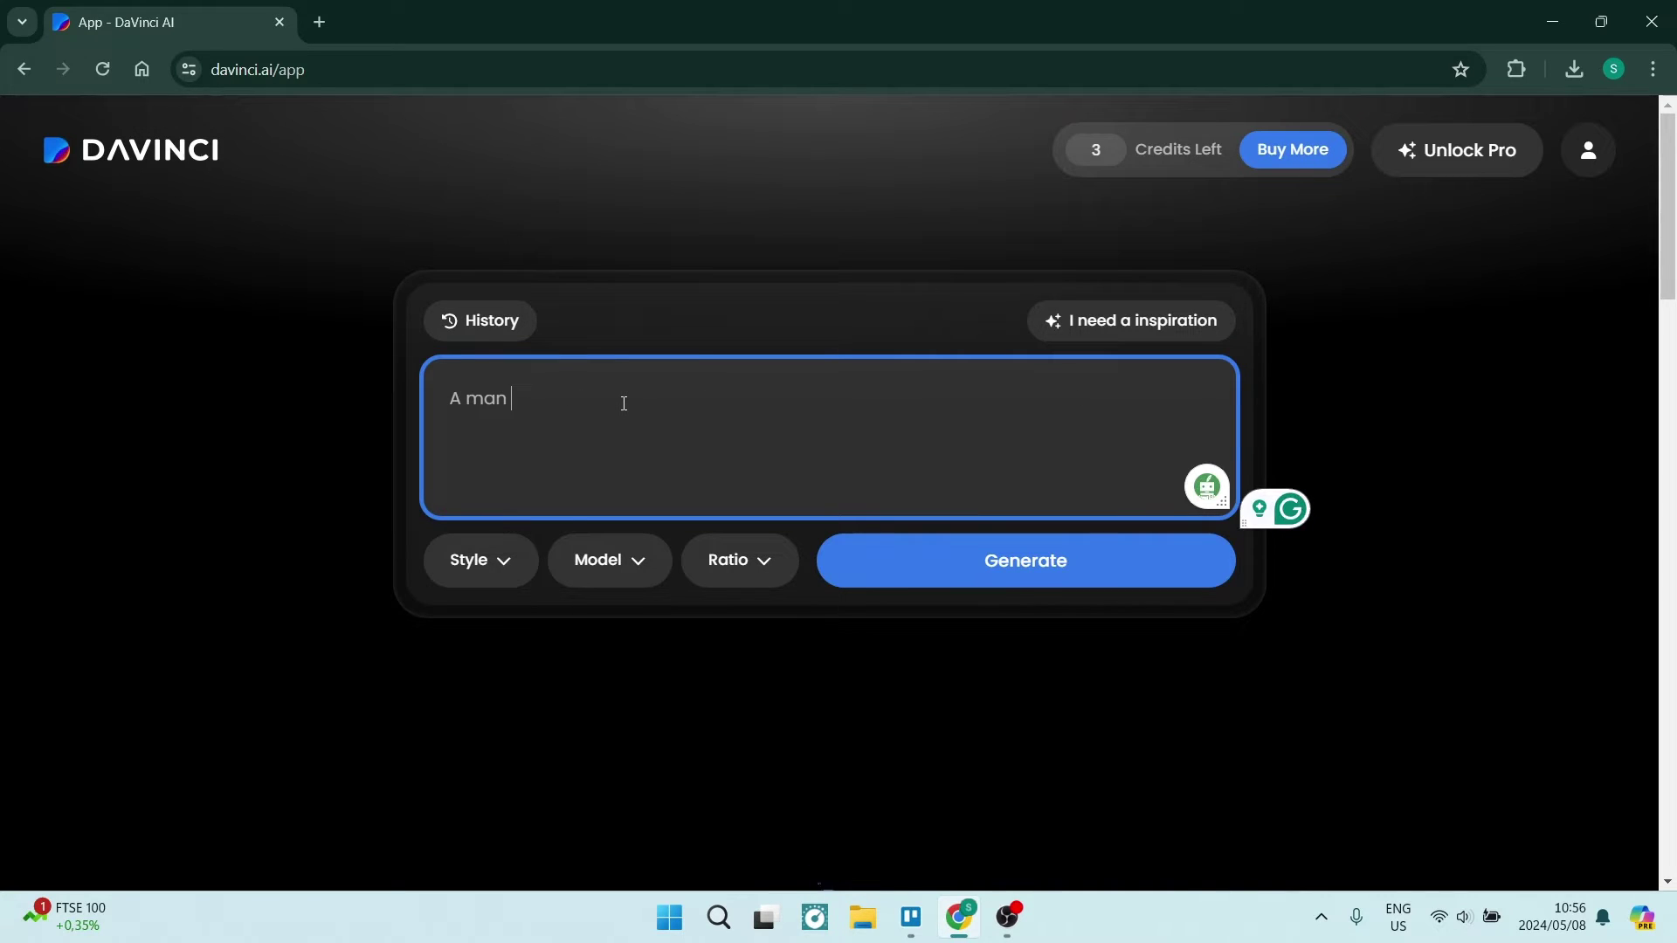
text(standing o)
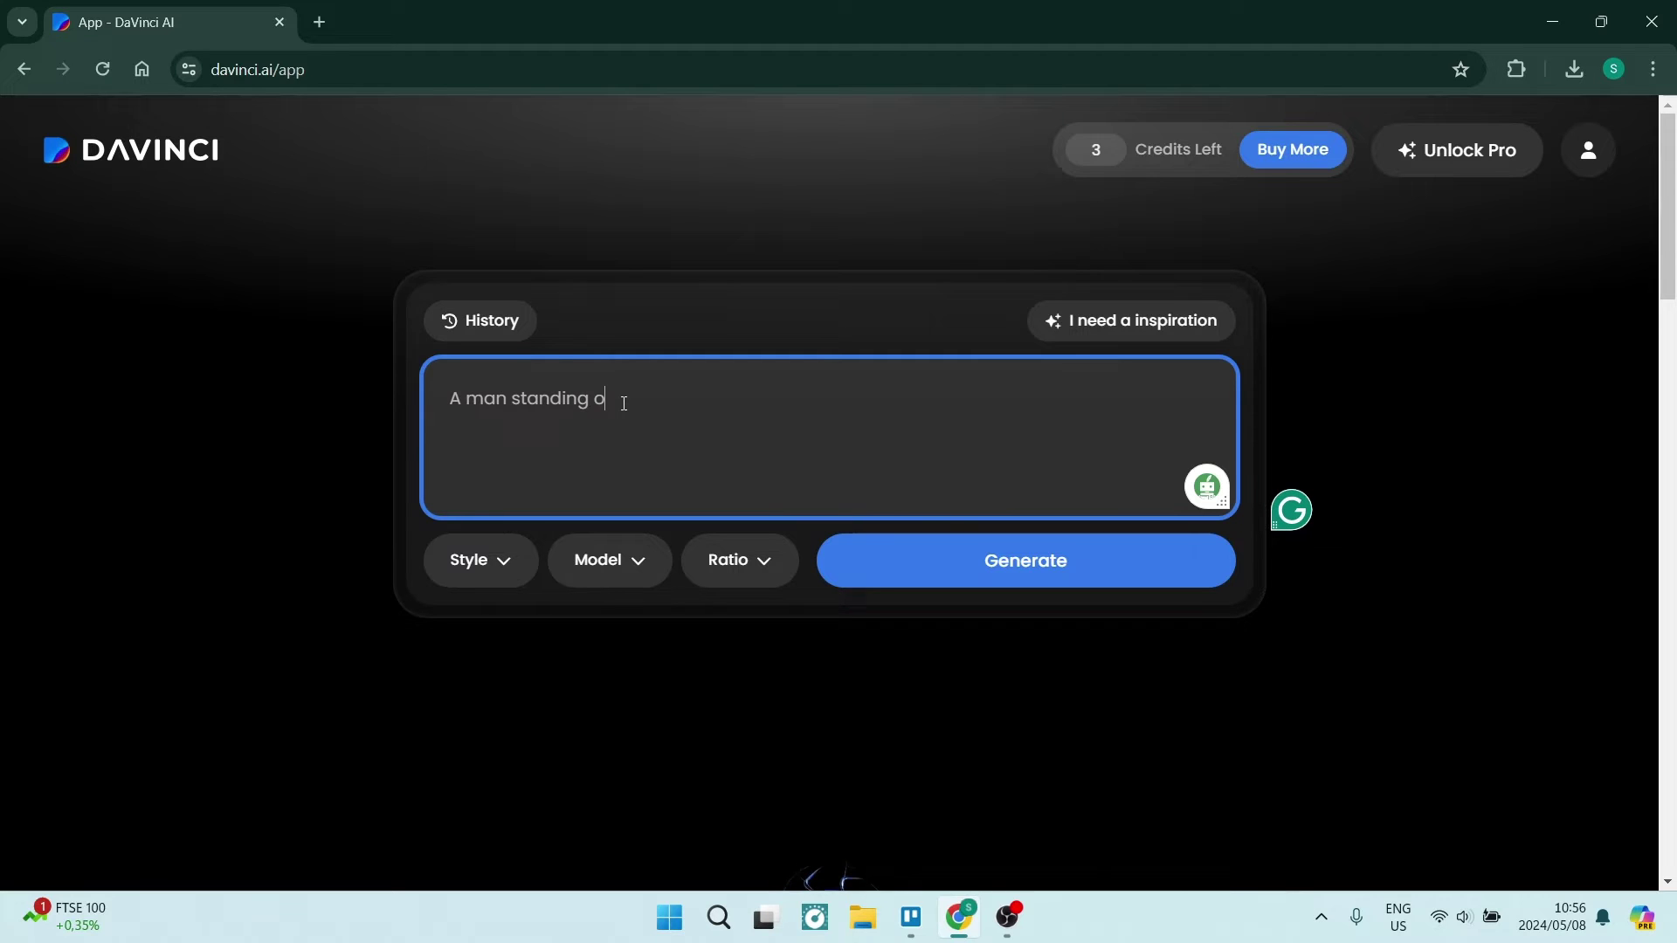
key(BackSpace)
text(in a forest at n)
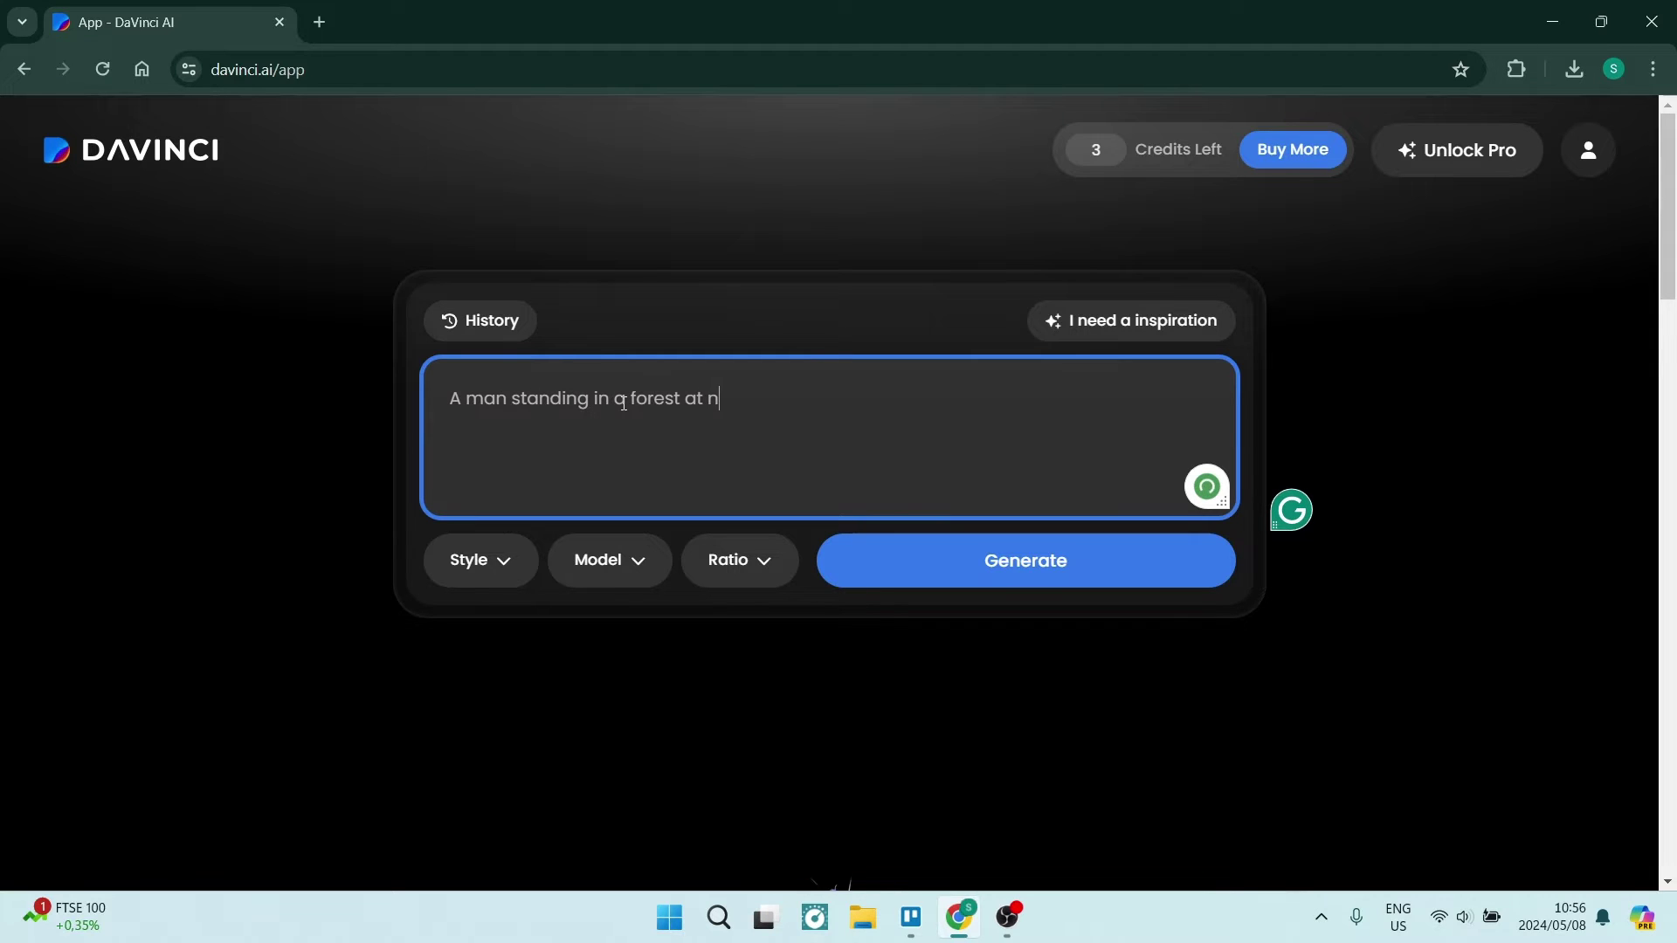
text(ight.)
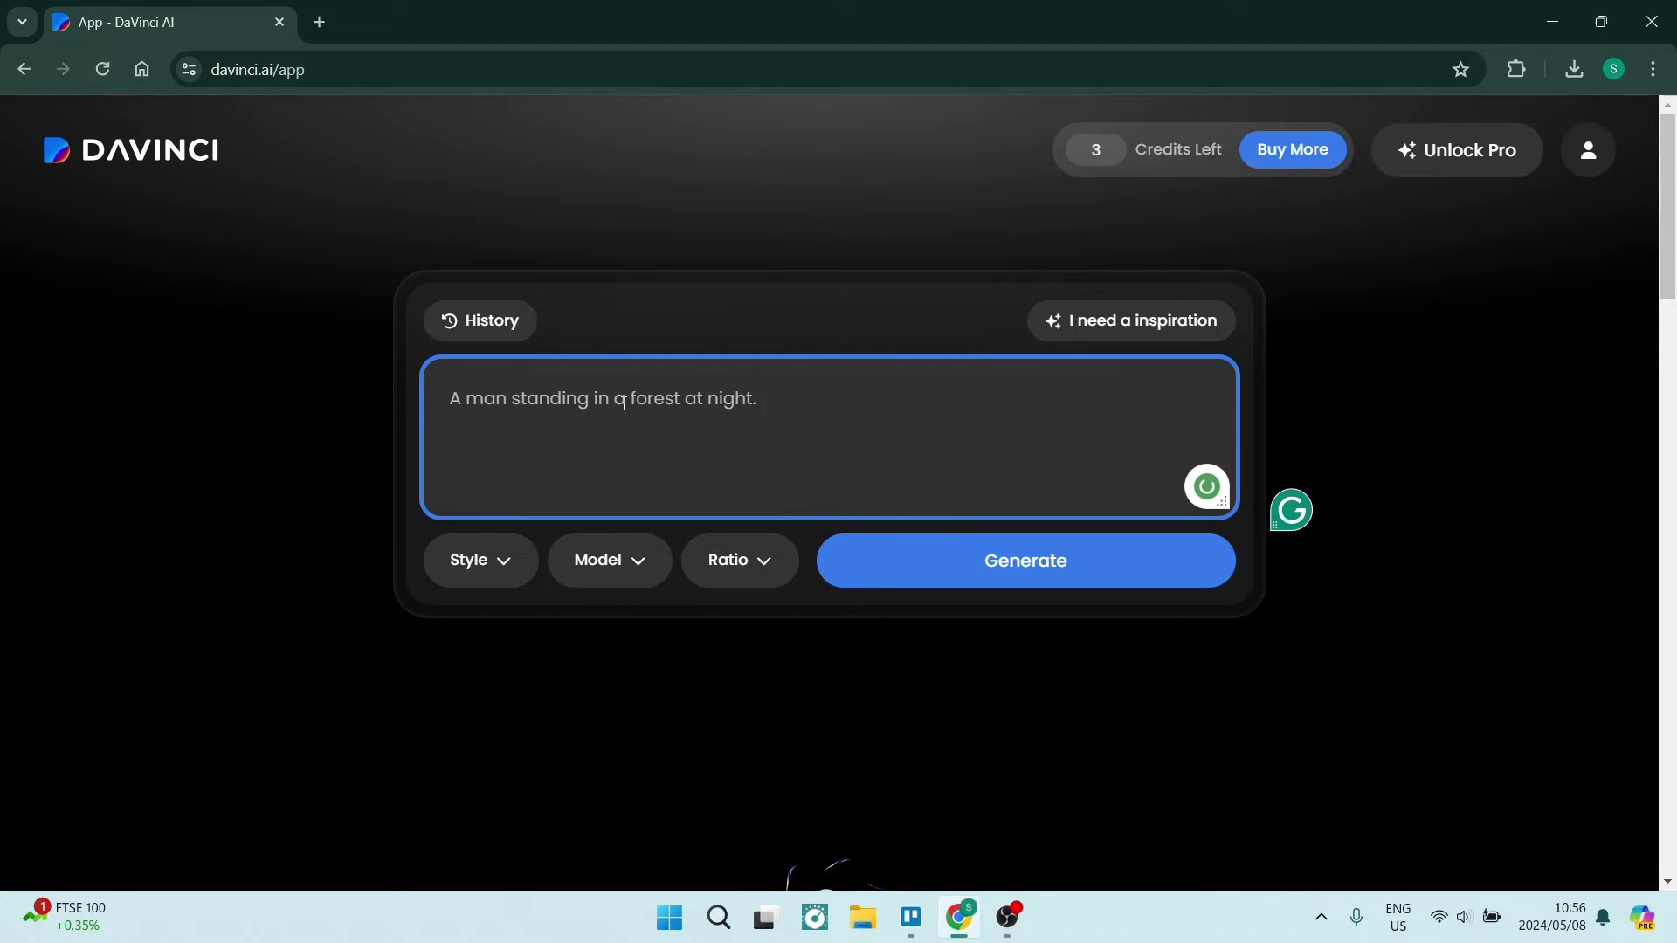
Step: Look through the available style, model and ratio options for the artwork
click(529, 572)
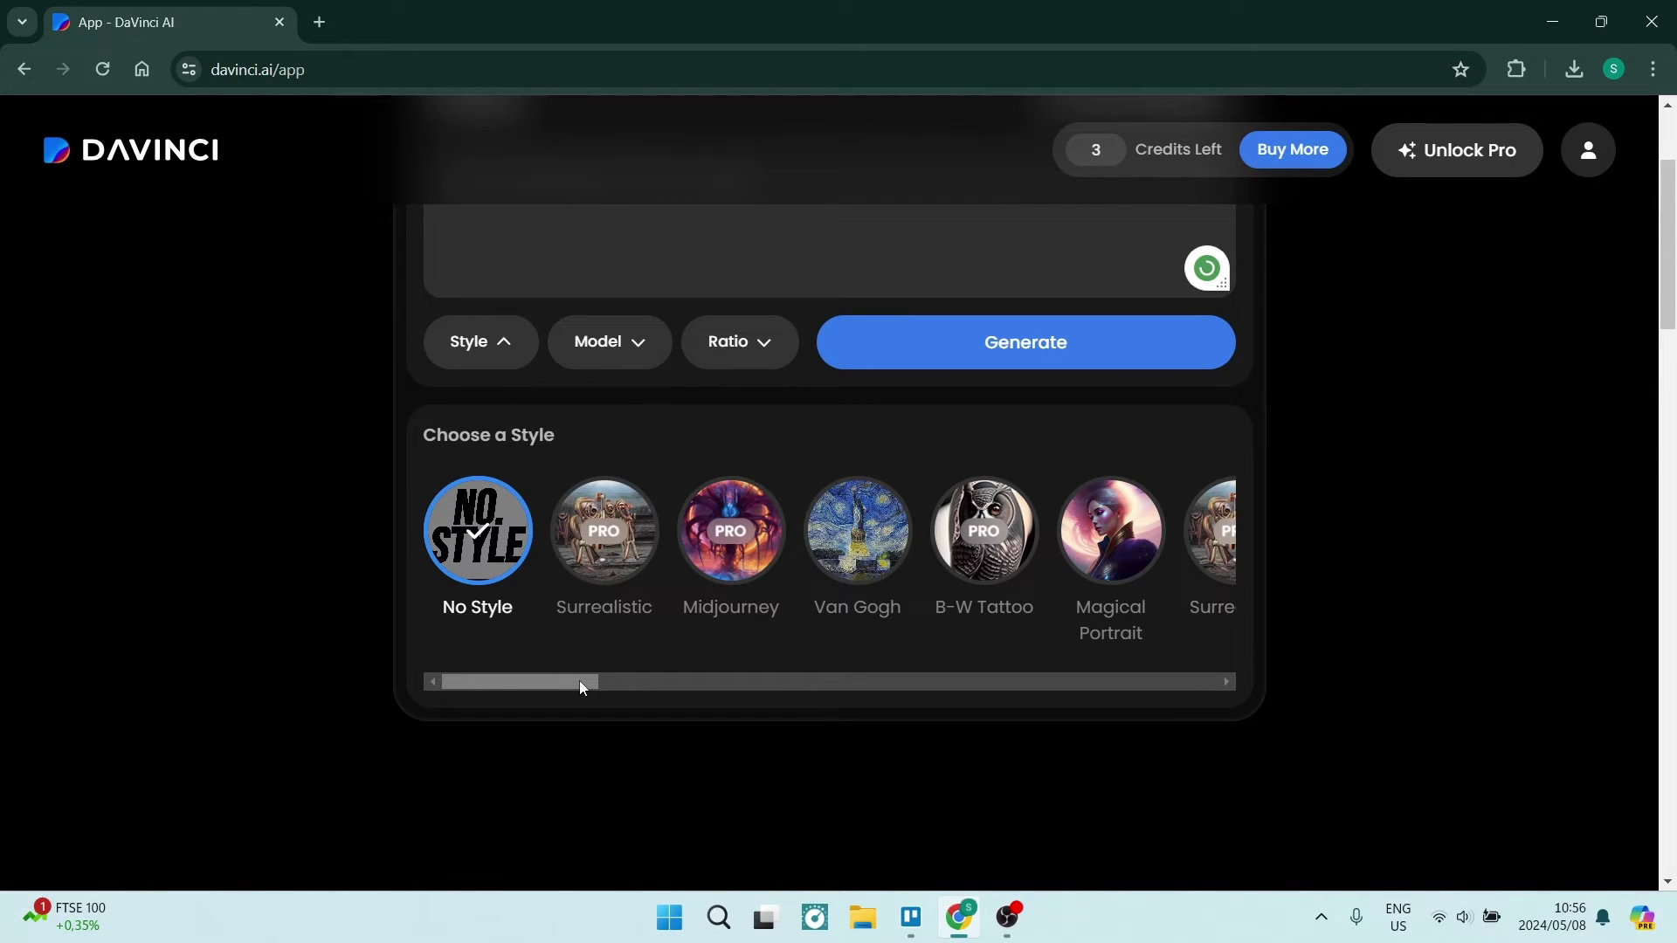
drag(582, 682, 1083, 685)
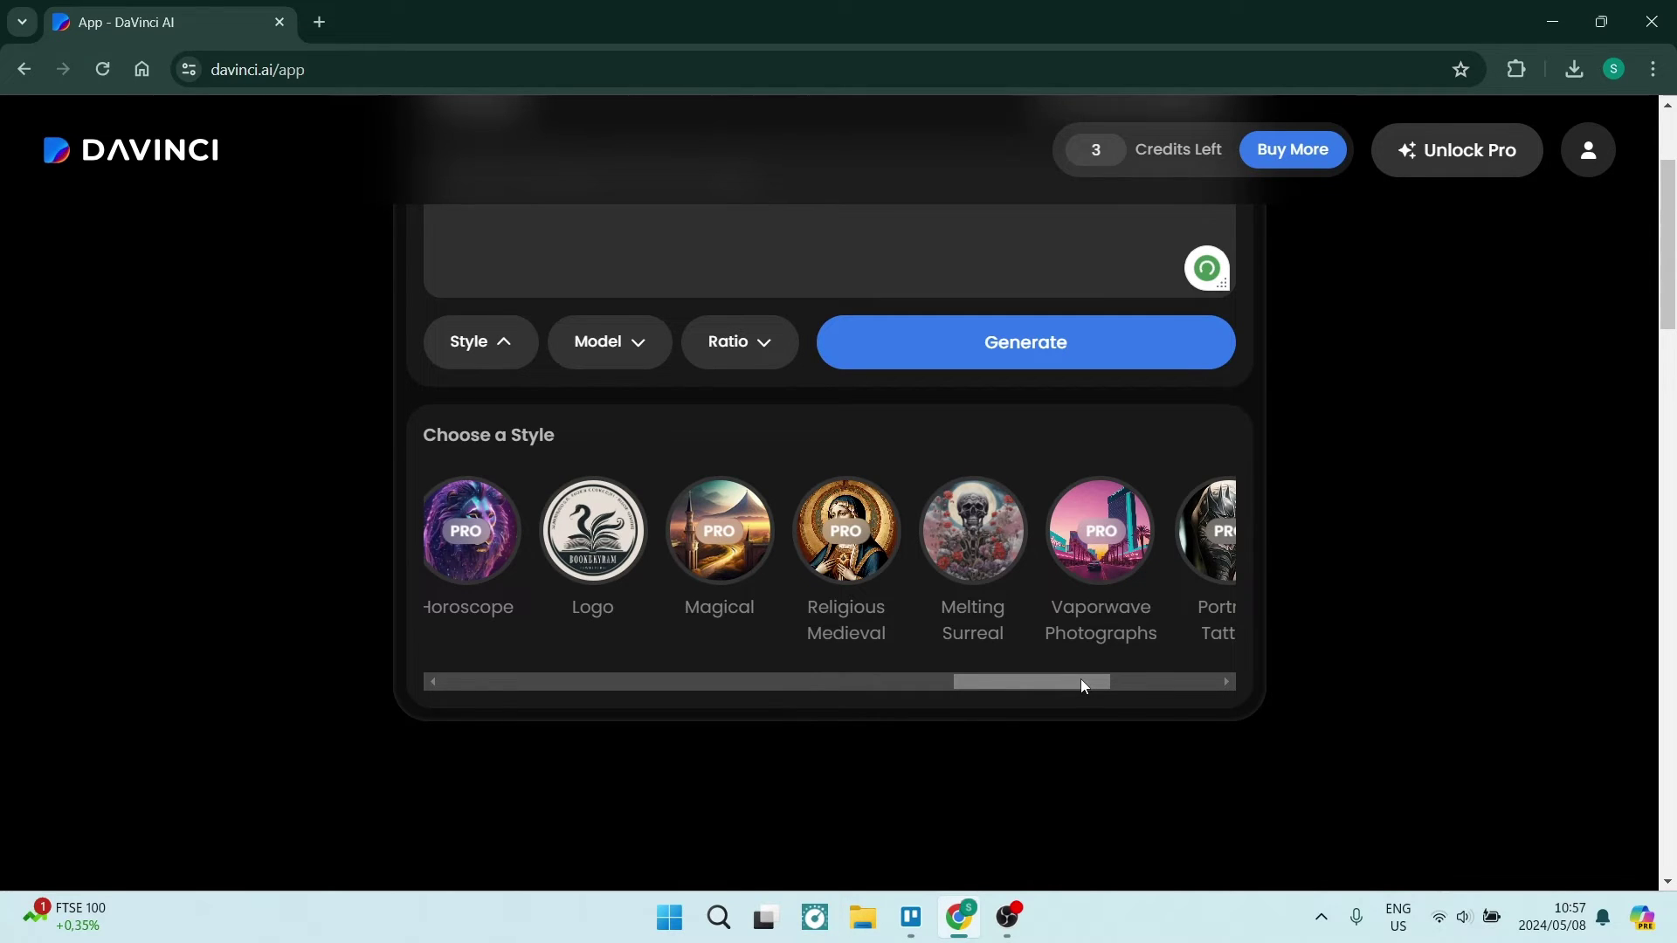
click(610, 341)
click(741, 354)
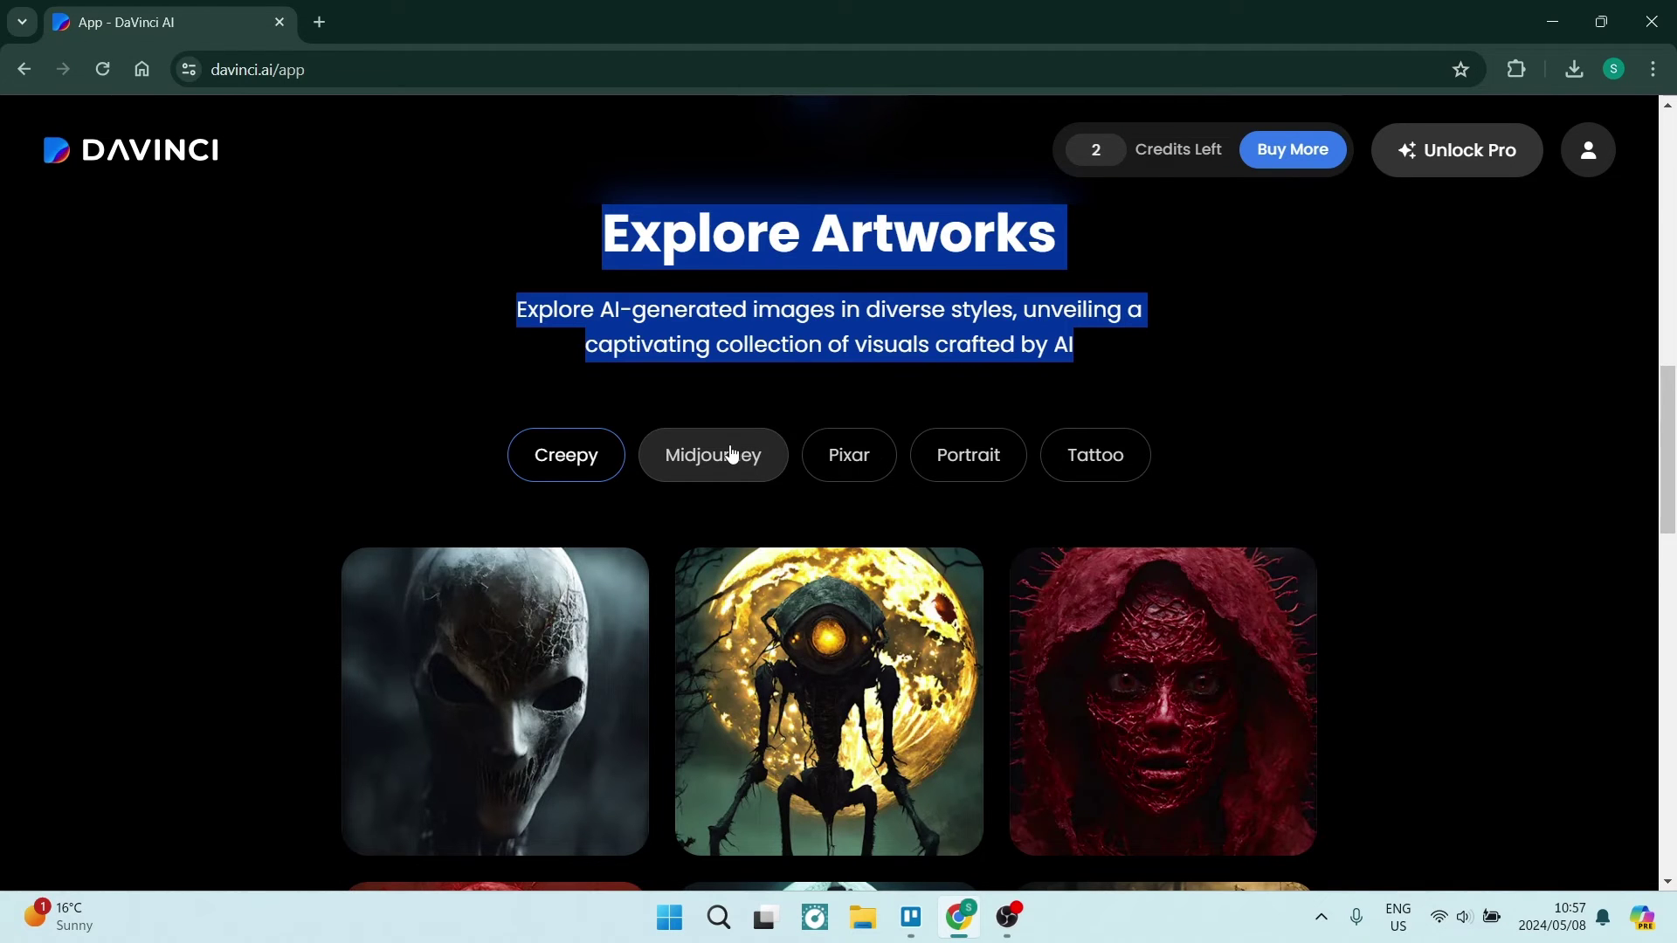
Step: Browse the Creepy artworks in the Explore Artworks gallery and the prompts behind them
scroll(682, 516, down, 2)
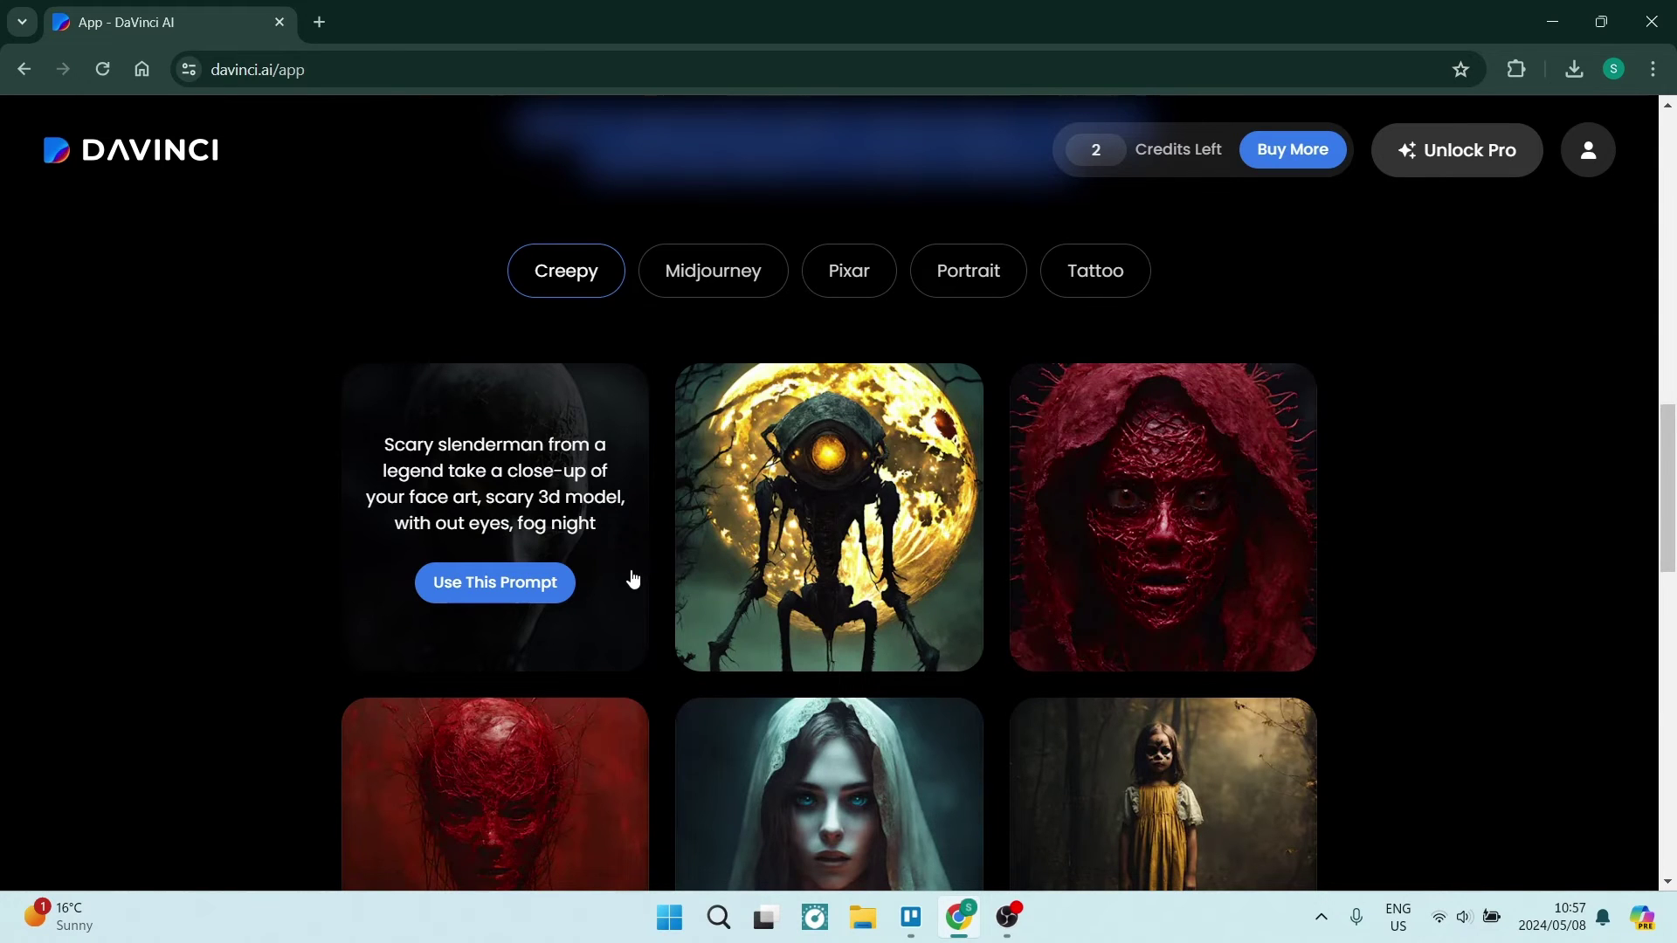
scroll(734, 533, down, 8)
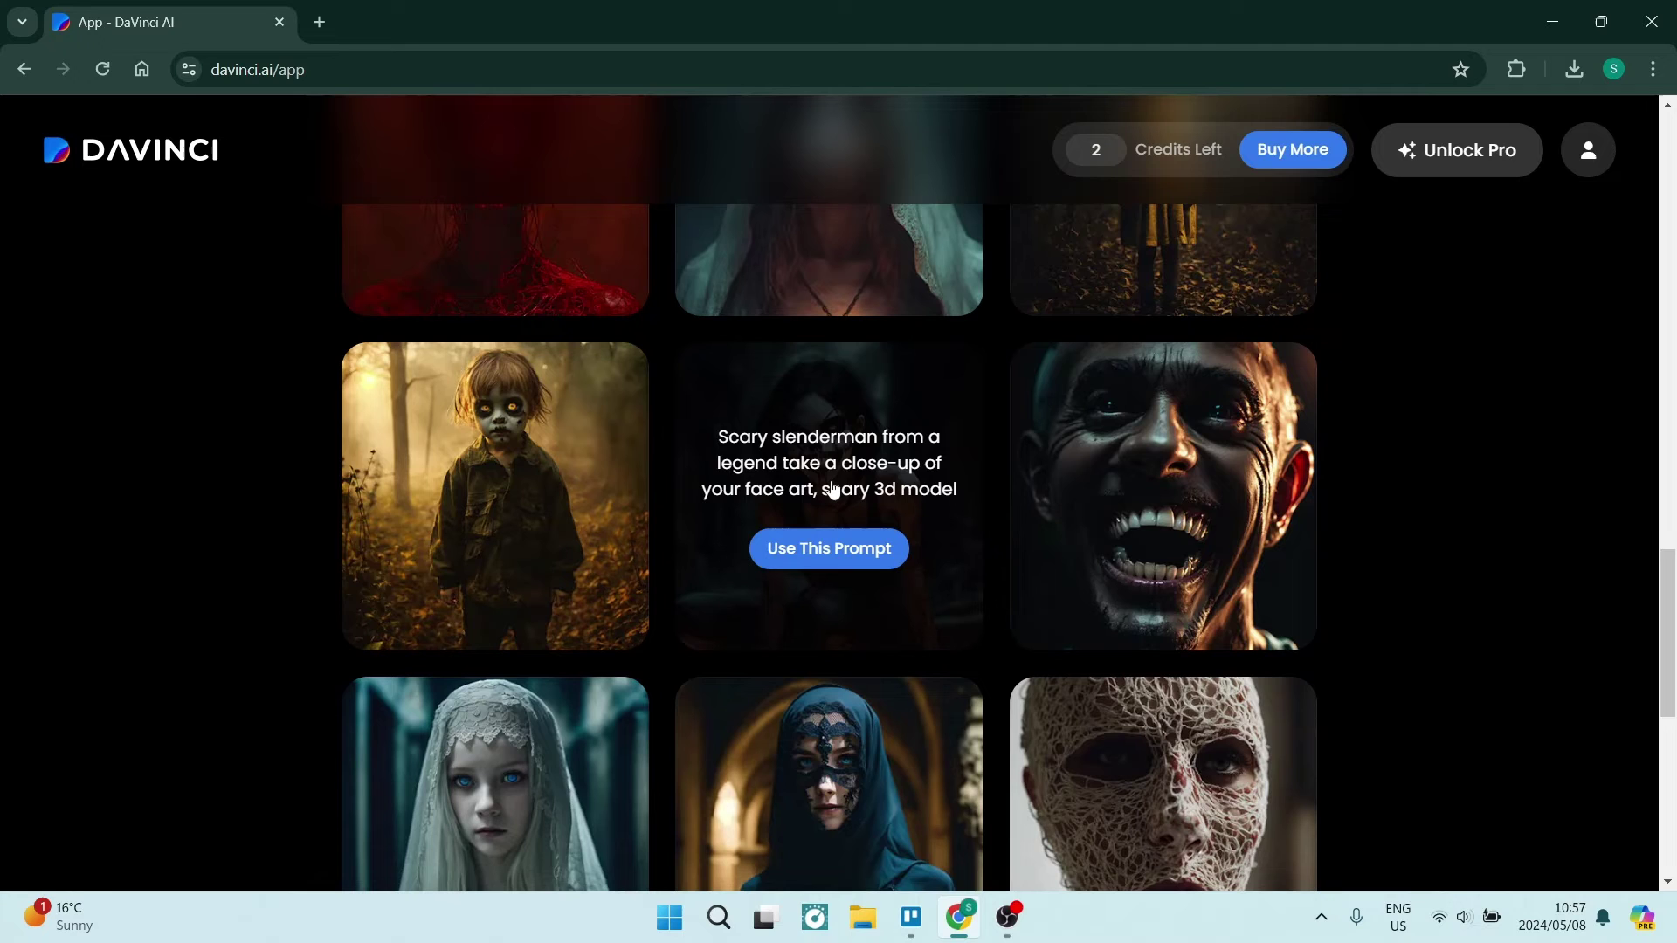
scroll(833, 490, up, 2)
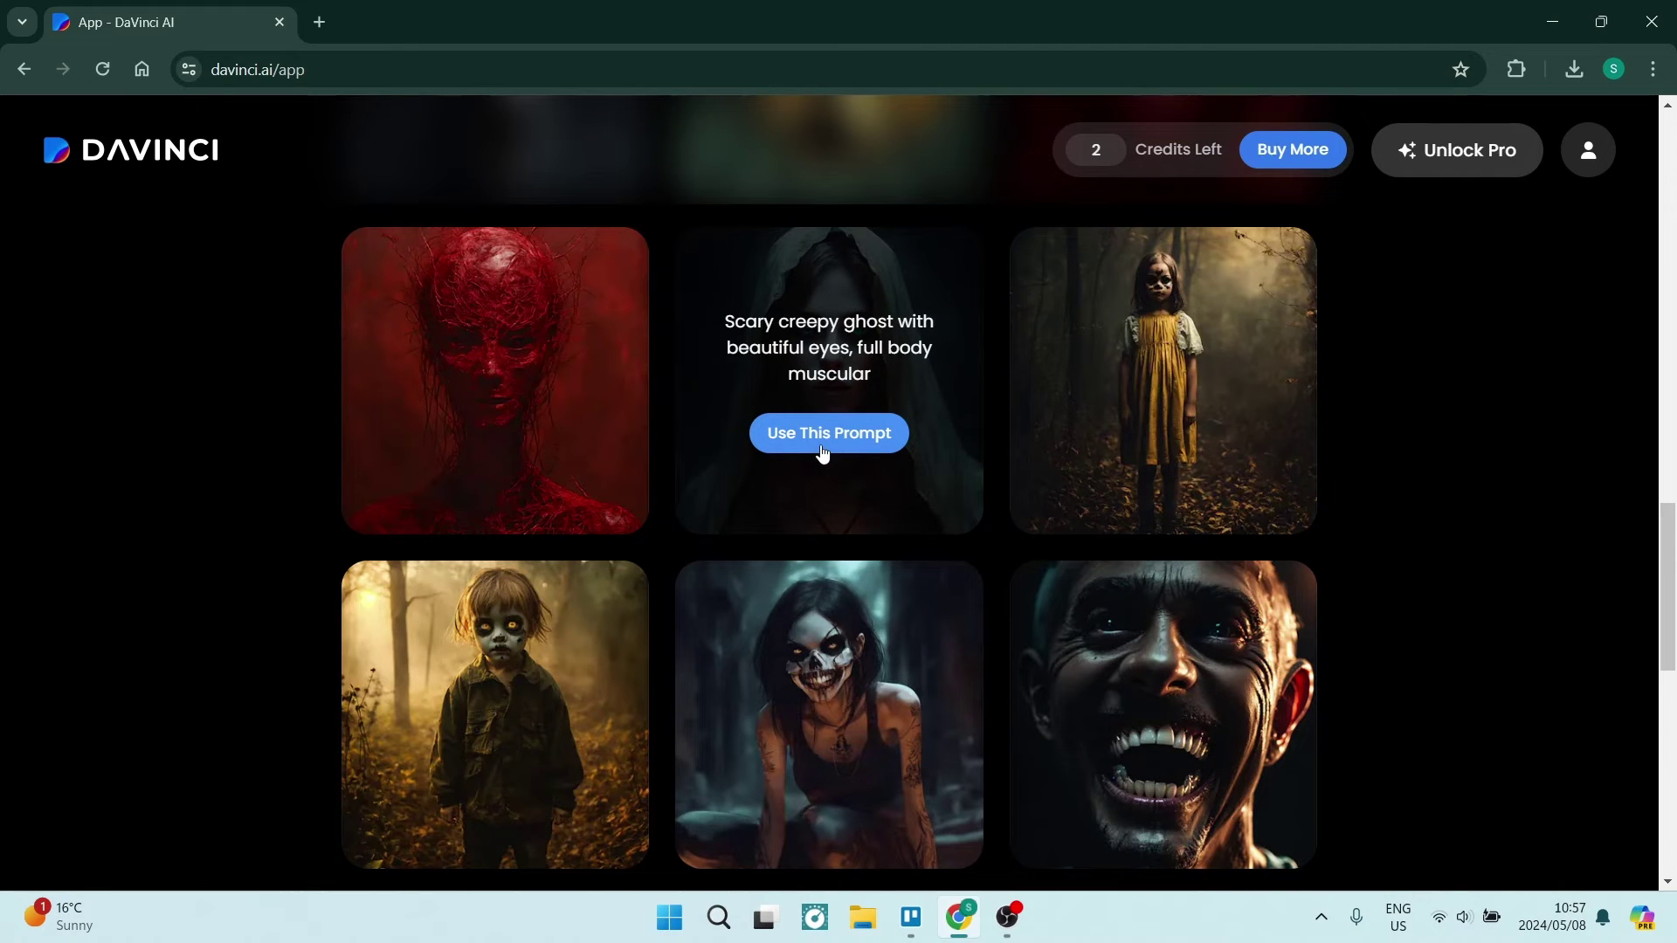
scroll(823, 452, up, 7)
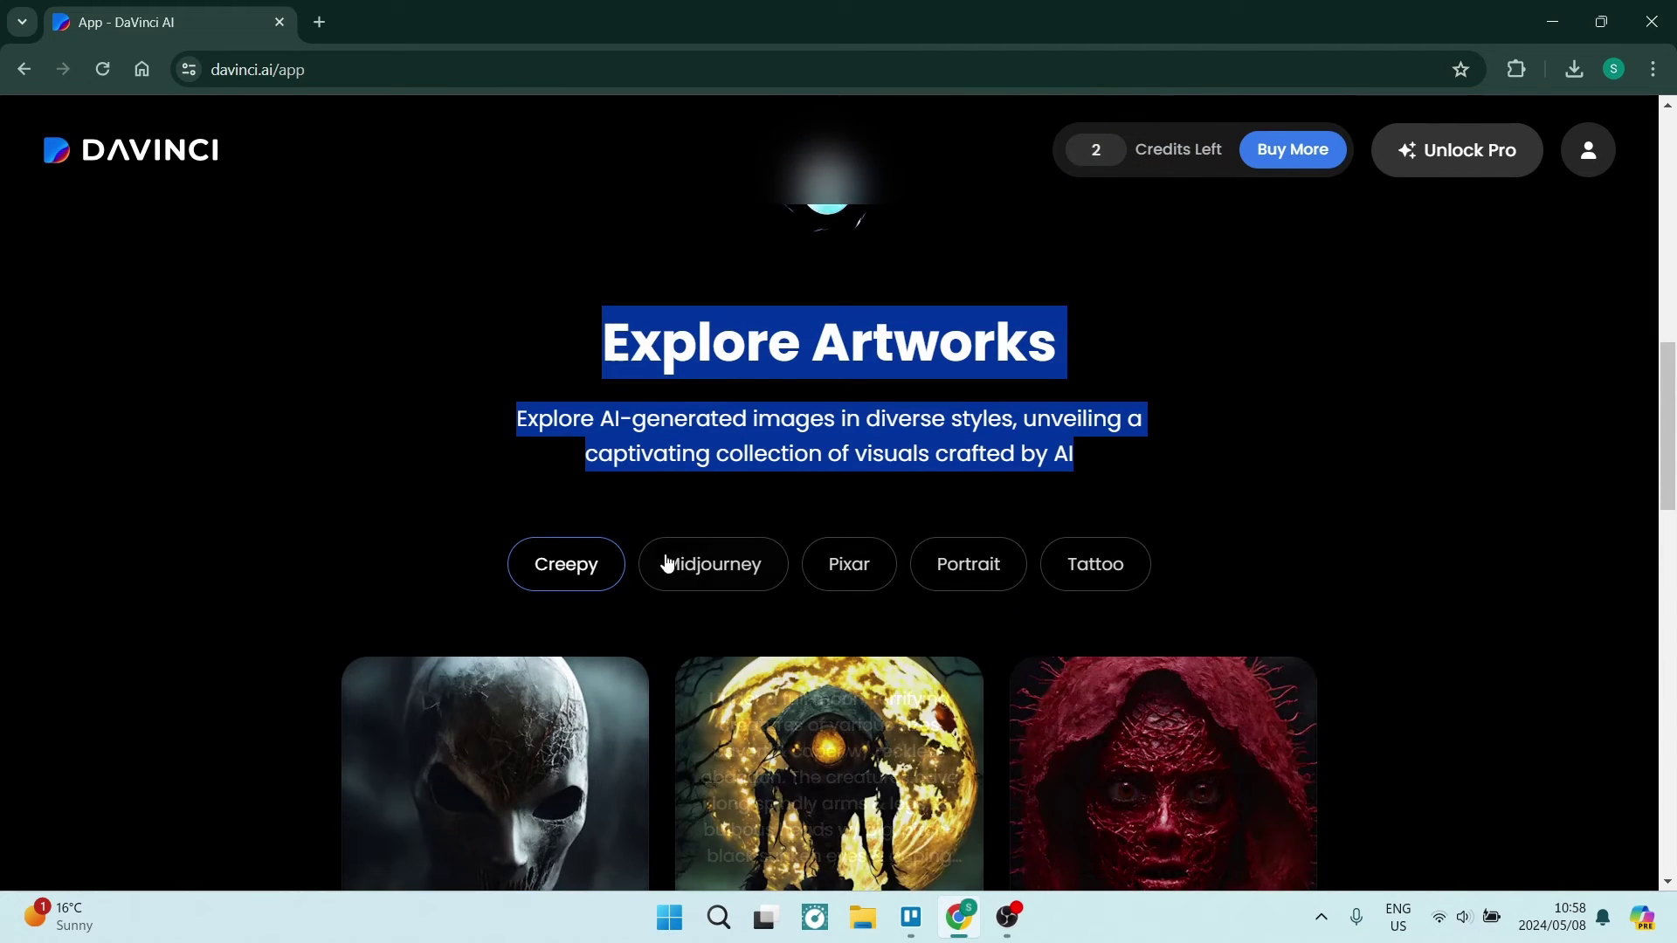
scroll(757, 496, up, 10)
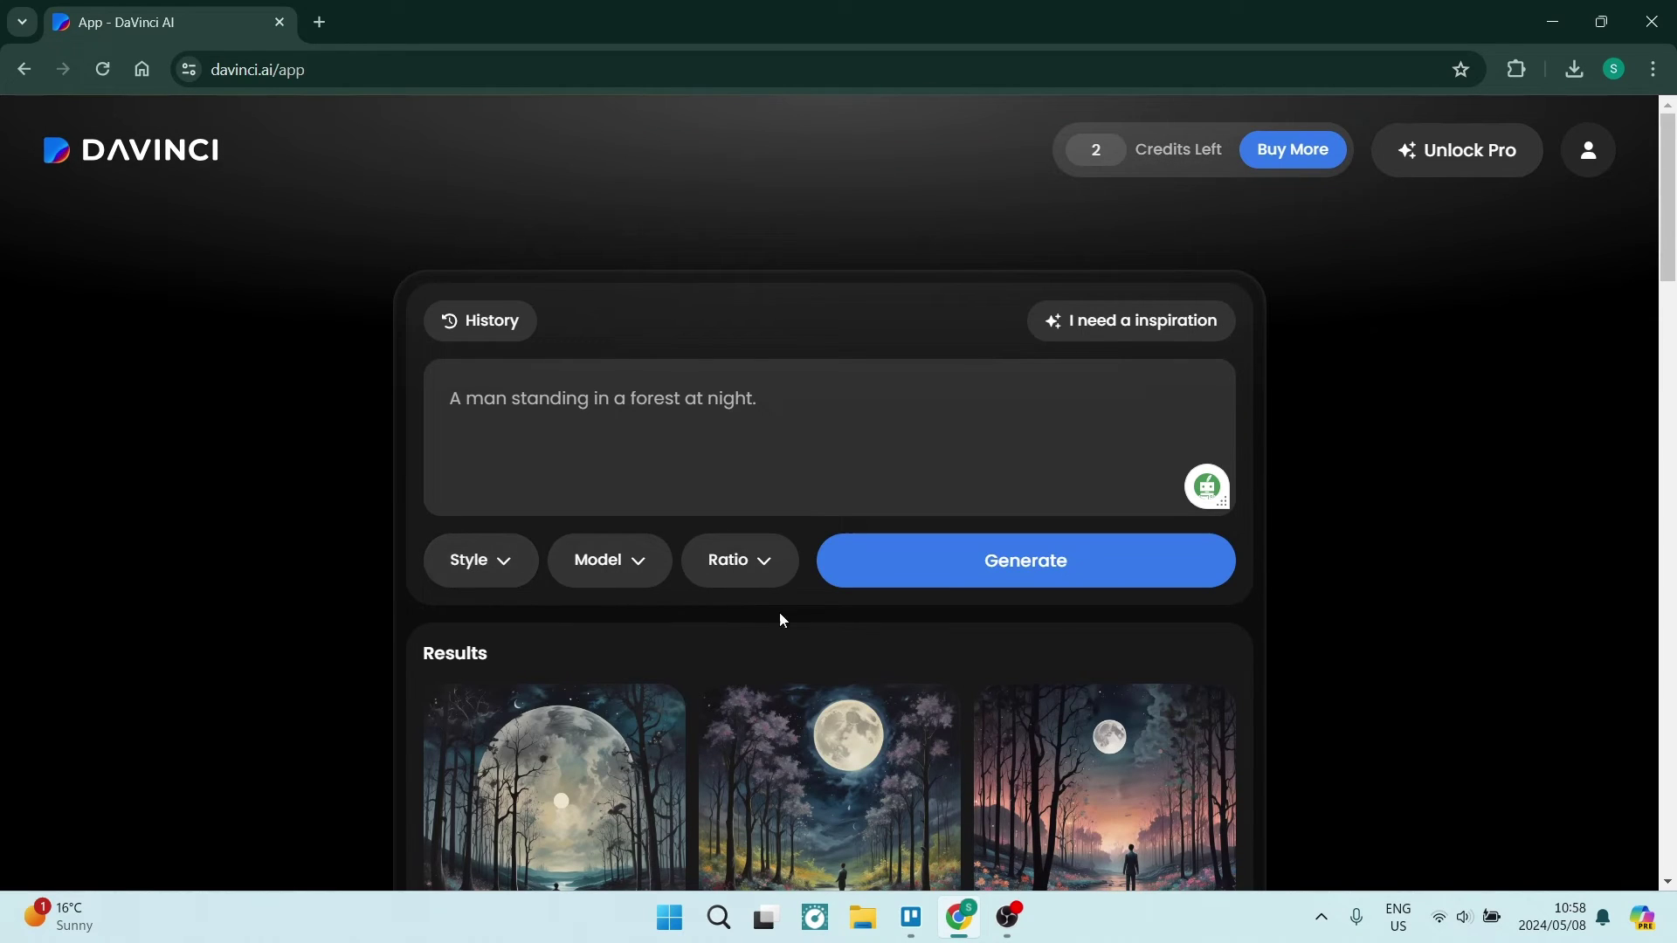
Step: Compare the generated forest images with the description entered for them
scroll(786, 603, down, 3)
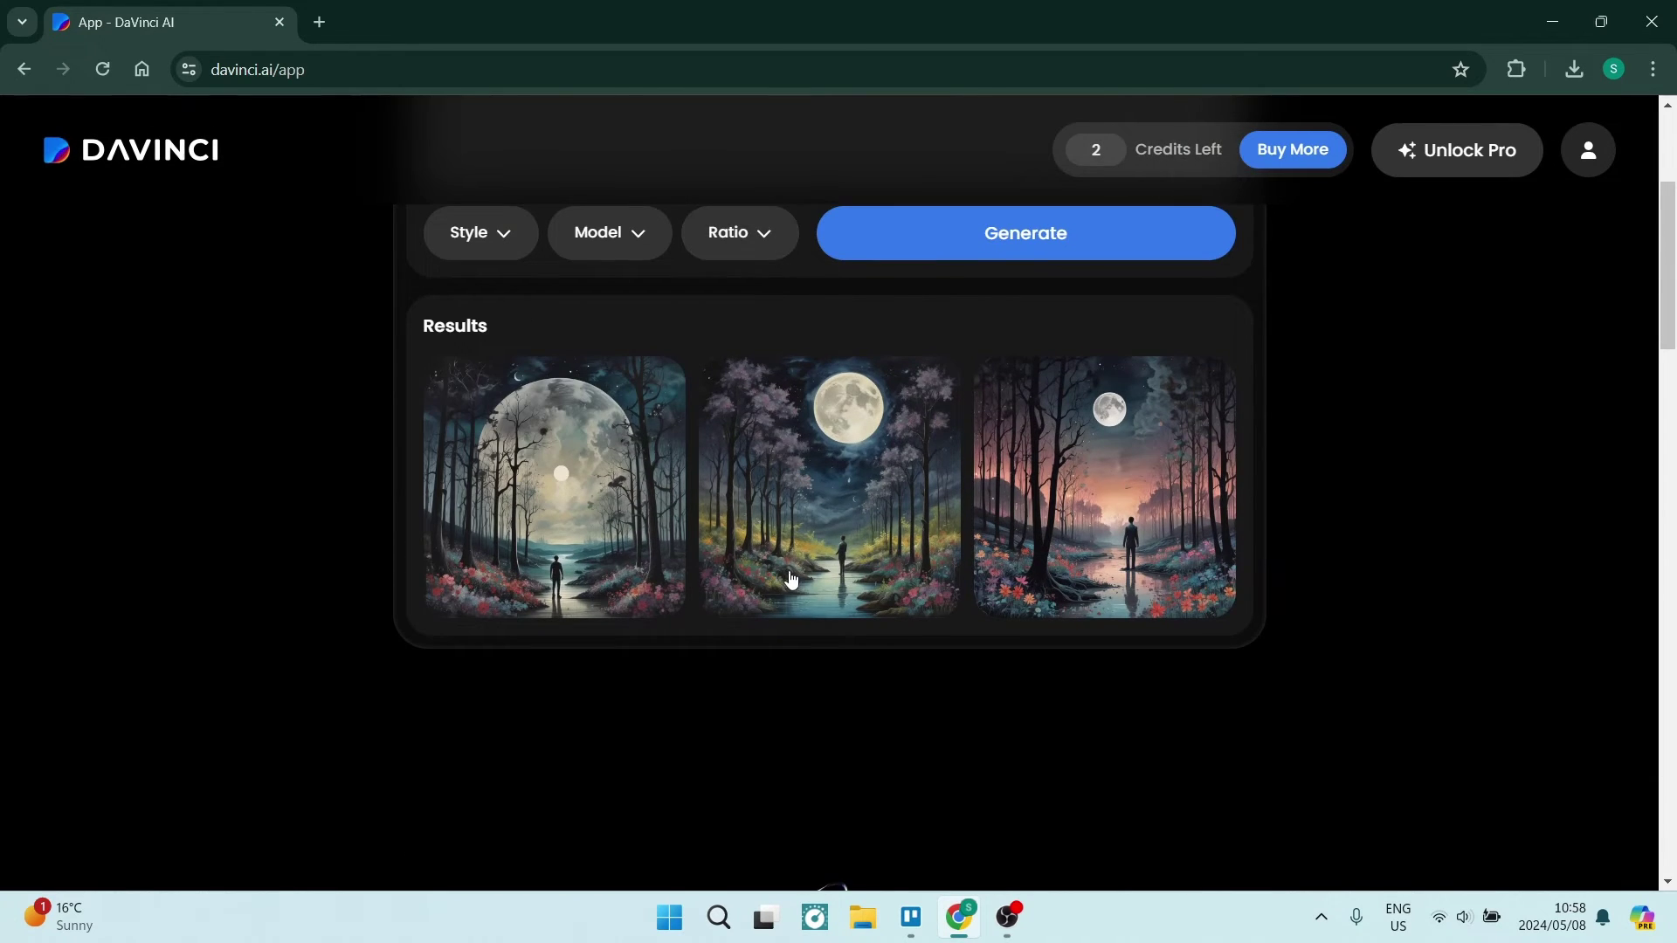
scroll(778, 564, up, 3)
triple_click(760, 414)
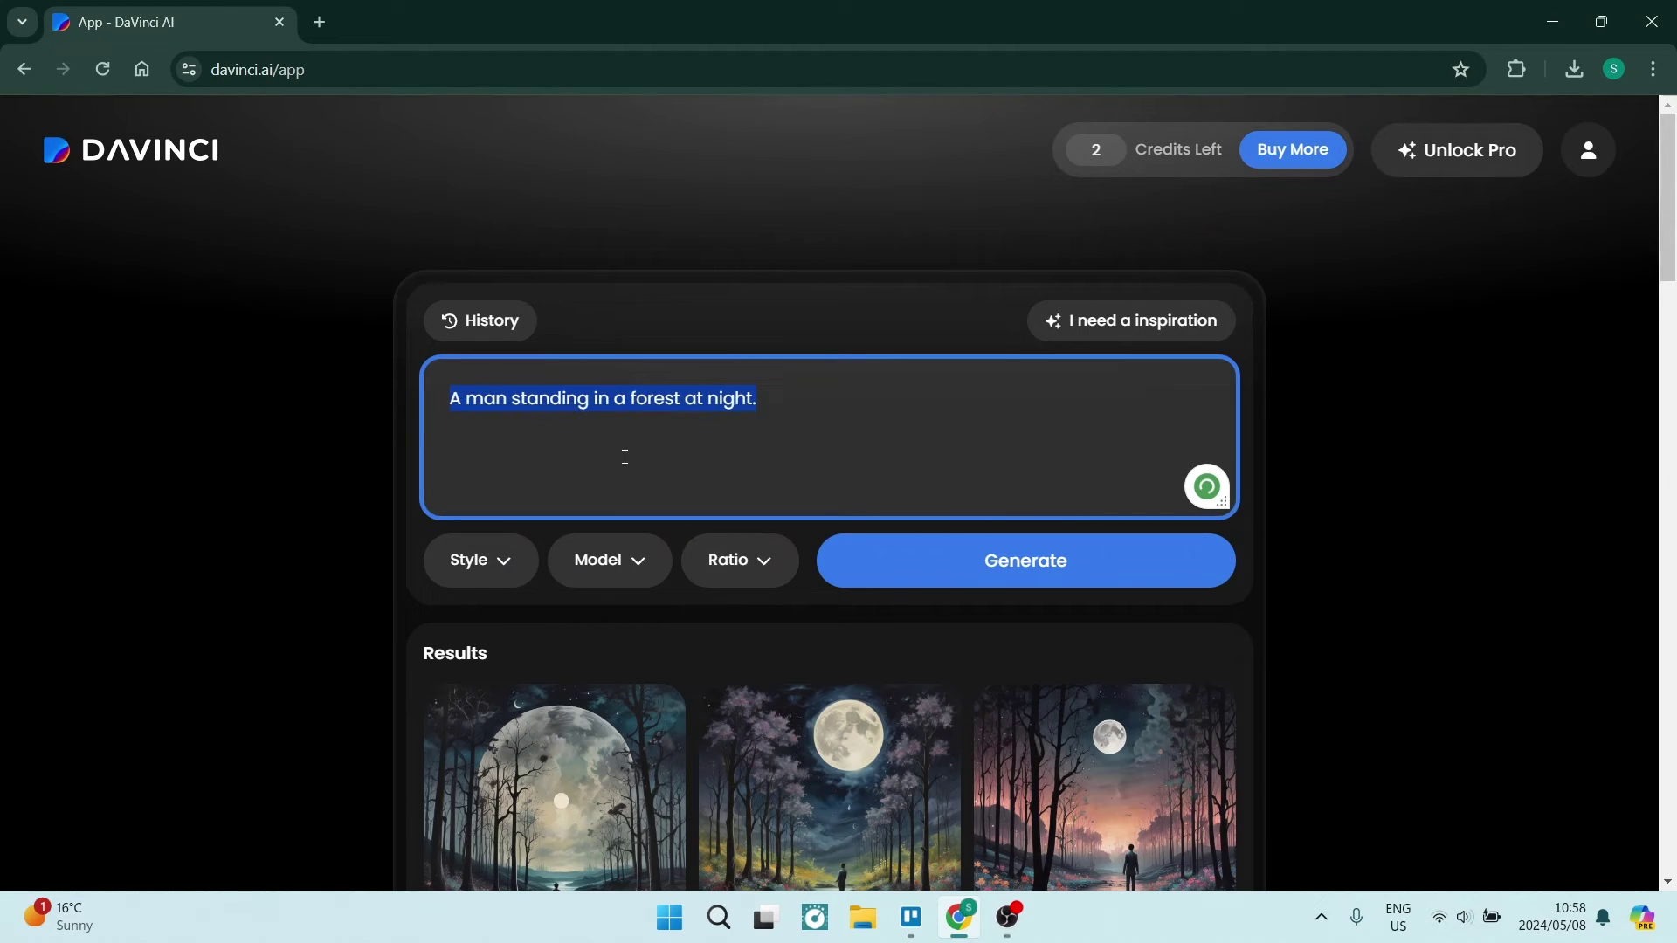
scroll(801, 509, down, 2)
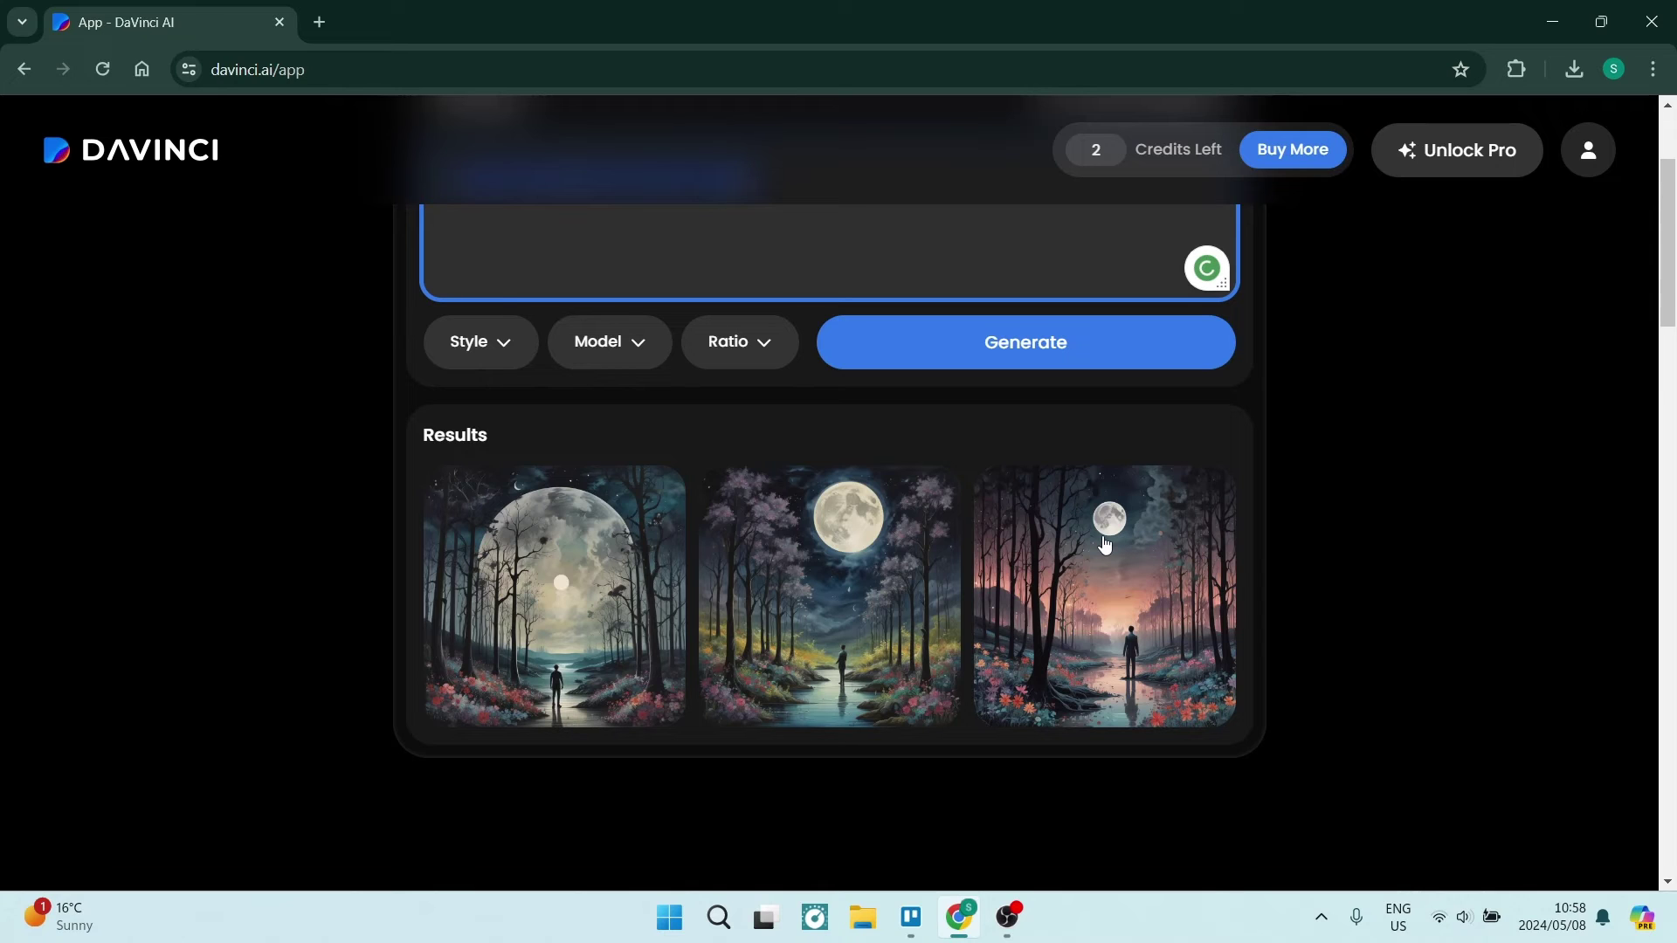
scroll(839, 588, up, 1)
scroll(839, 589, up, 1)
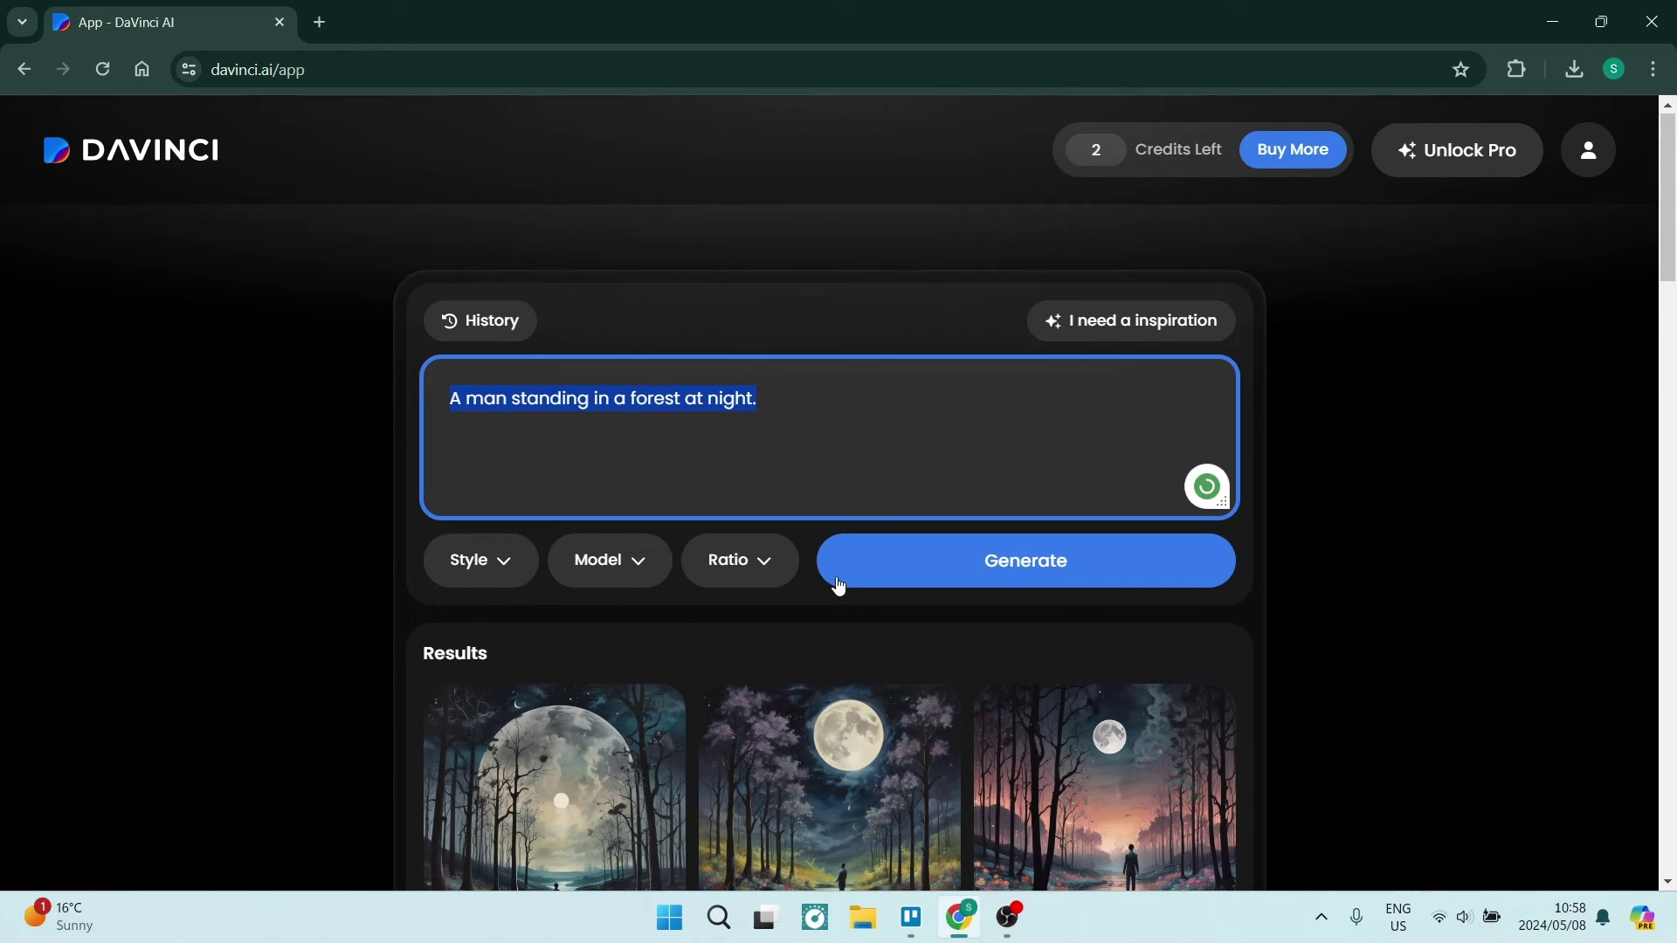
click(822, 412)
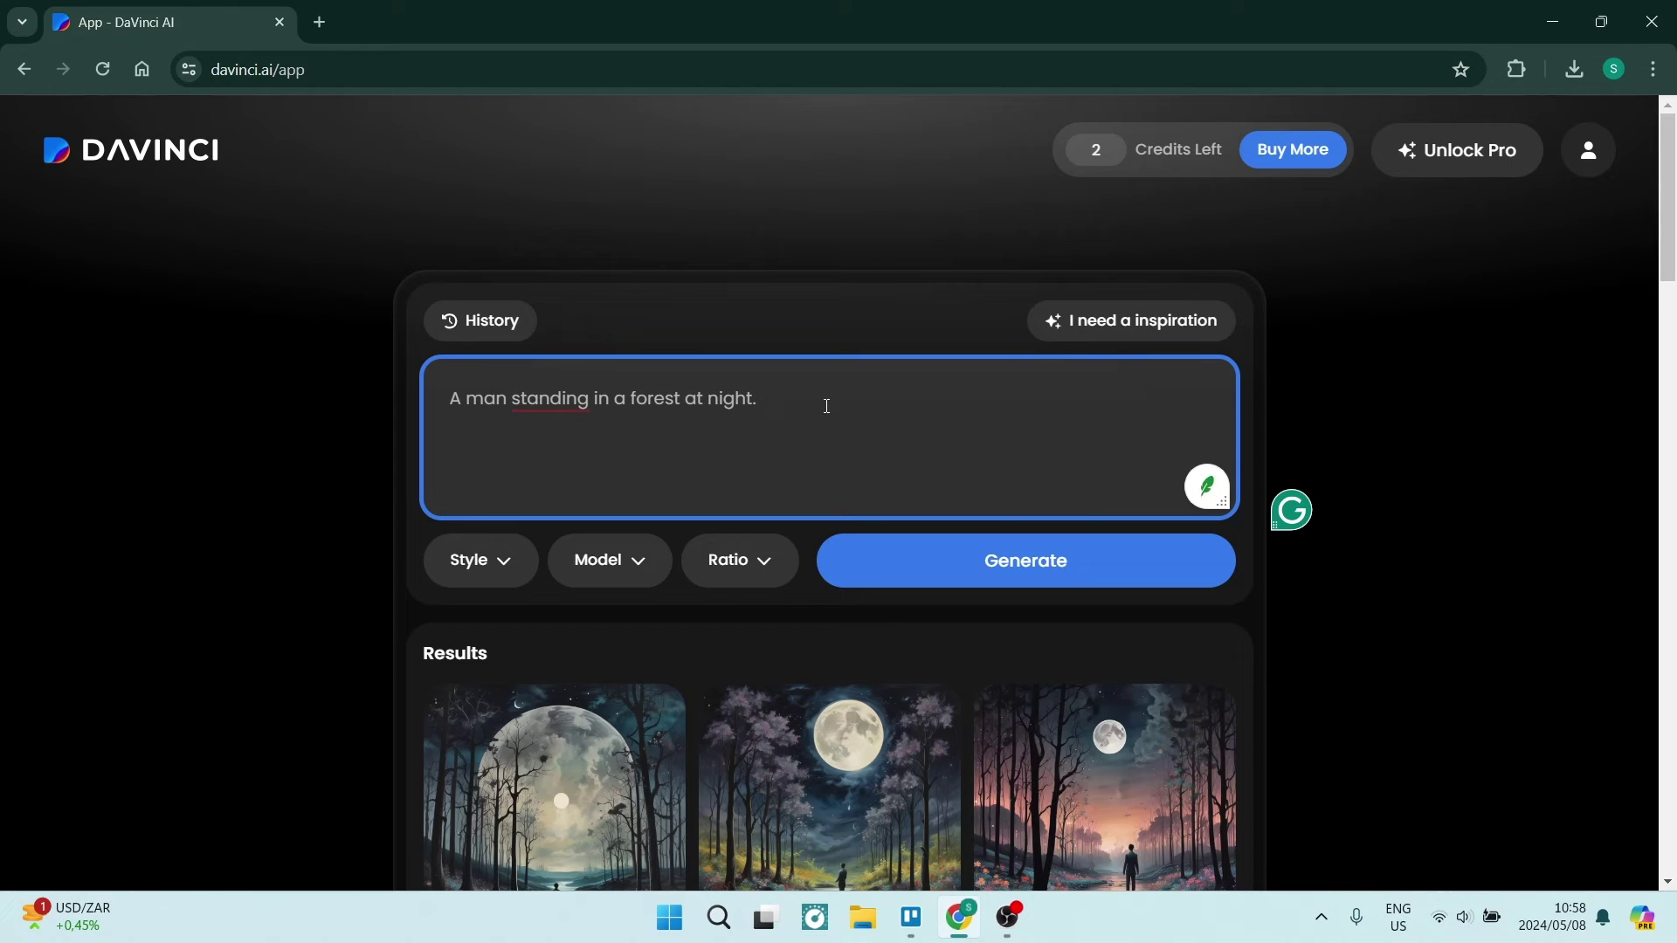
scroll(802, 350, down, 2)
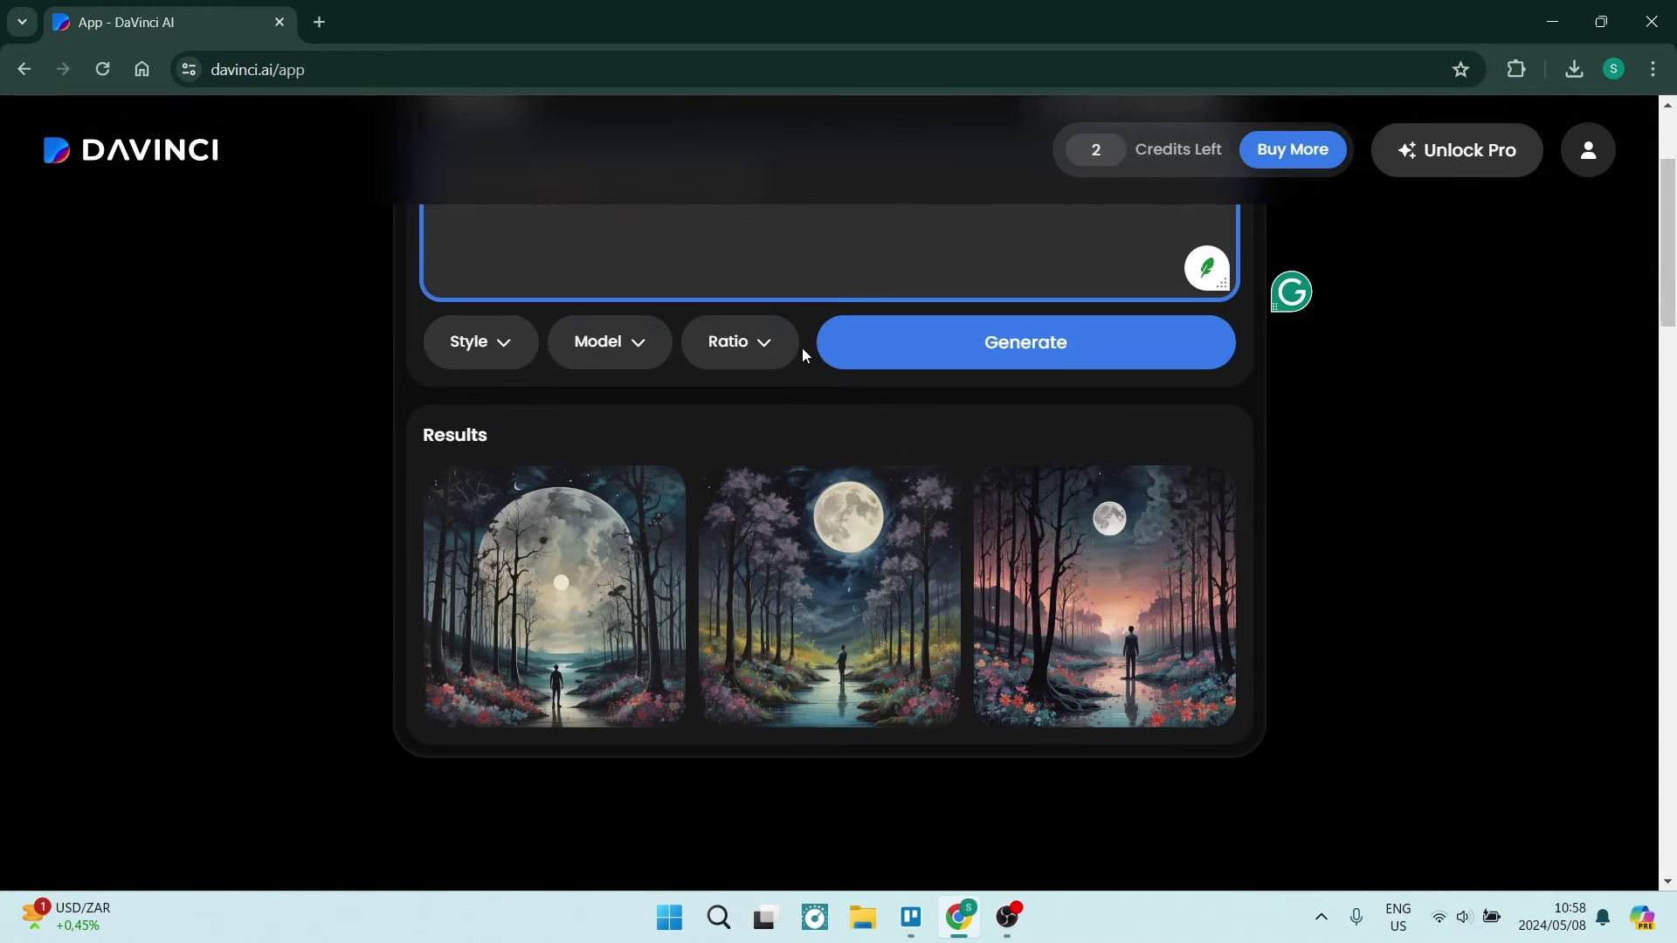
scroll(802, 347, up, 1)
scroll(899, 528, down, 1)
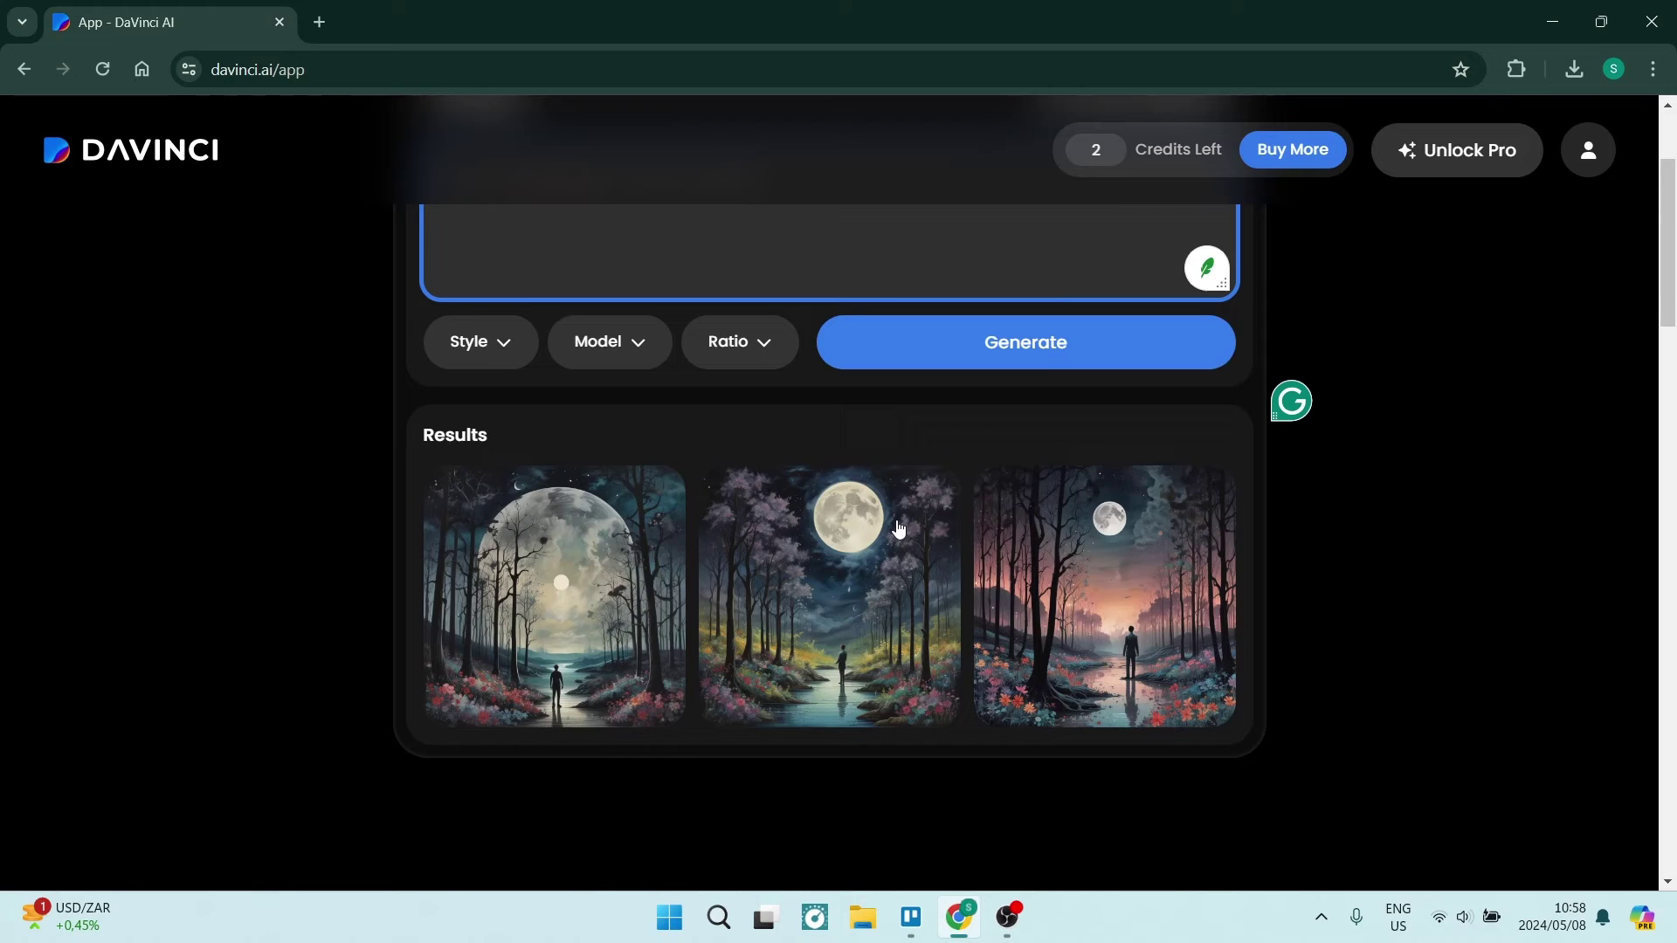
scroll(899, 528, down, 2)
scroll(849, 611, up, 1)
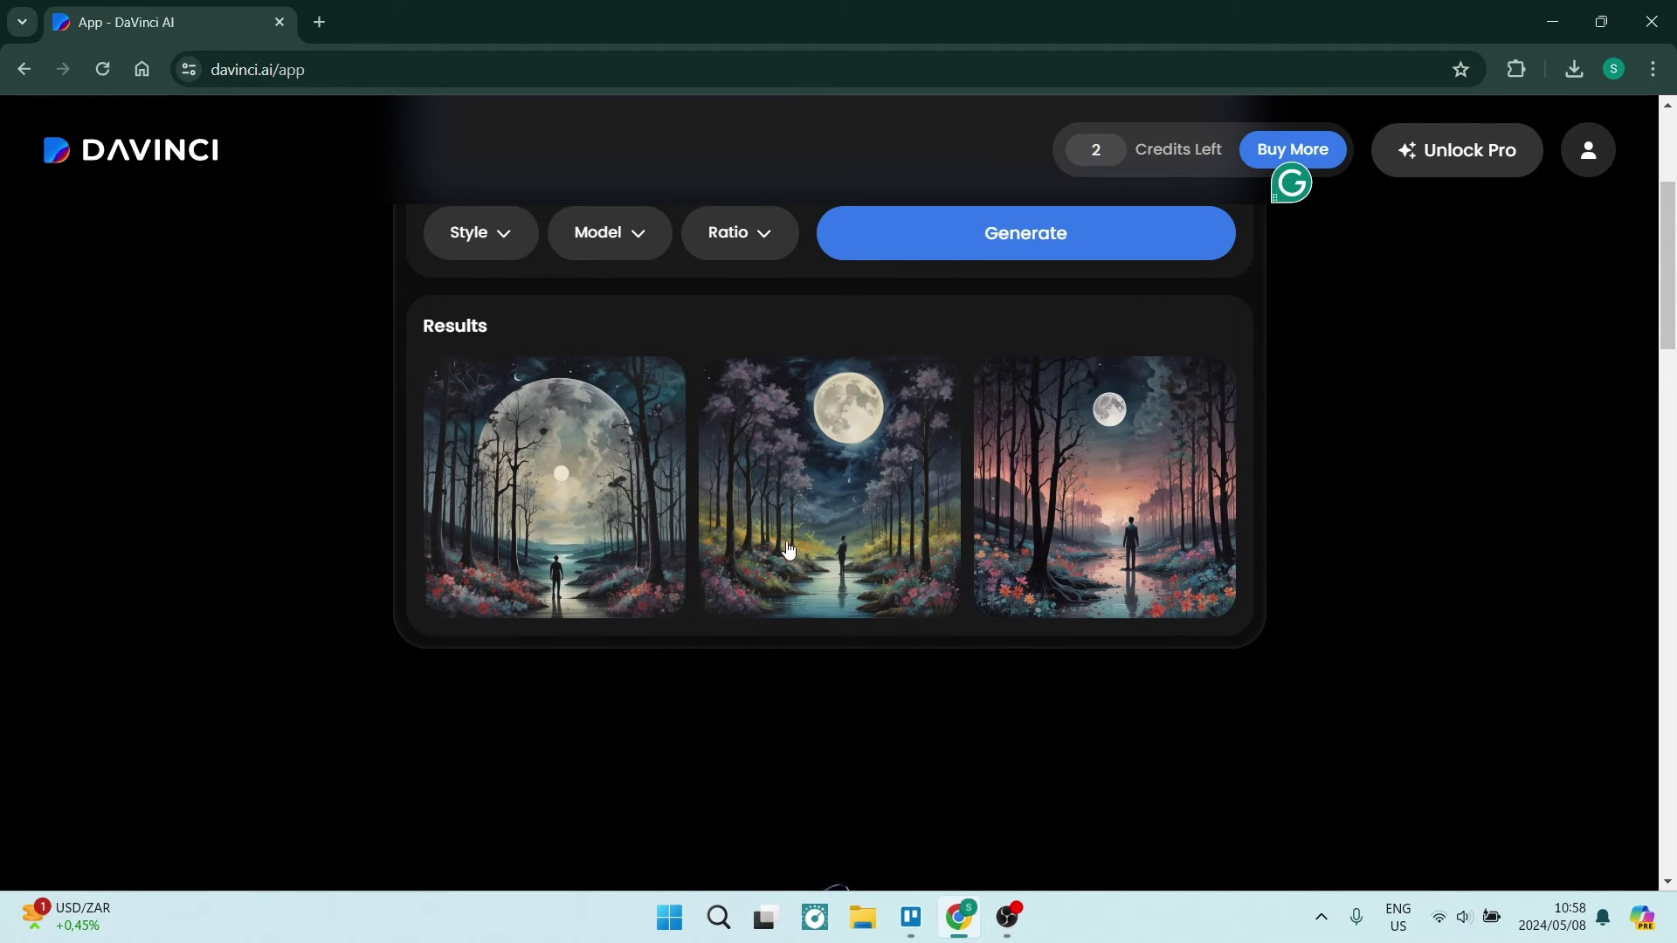
Step: Copy the gallery prompt "Scary black-eyed children from urban legends" from the image of the girl in the yellow dress
scroll(777, 533, down, 1)
scroll(778, 533, down, 10)
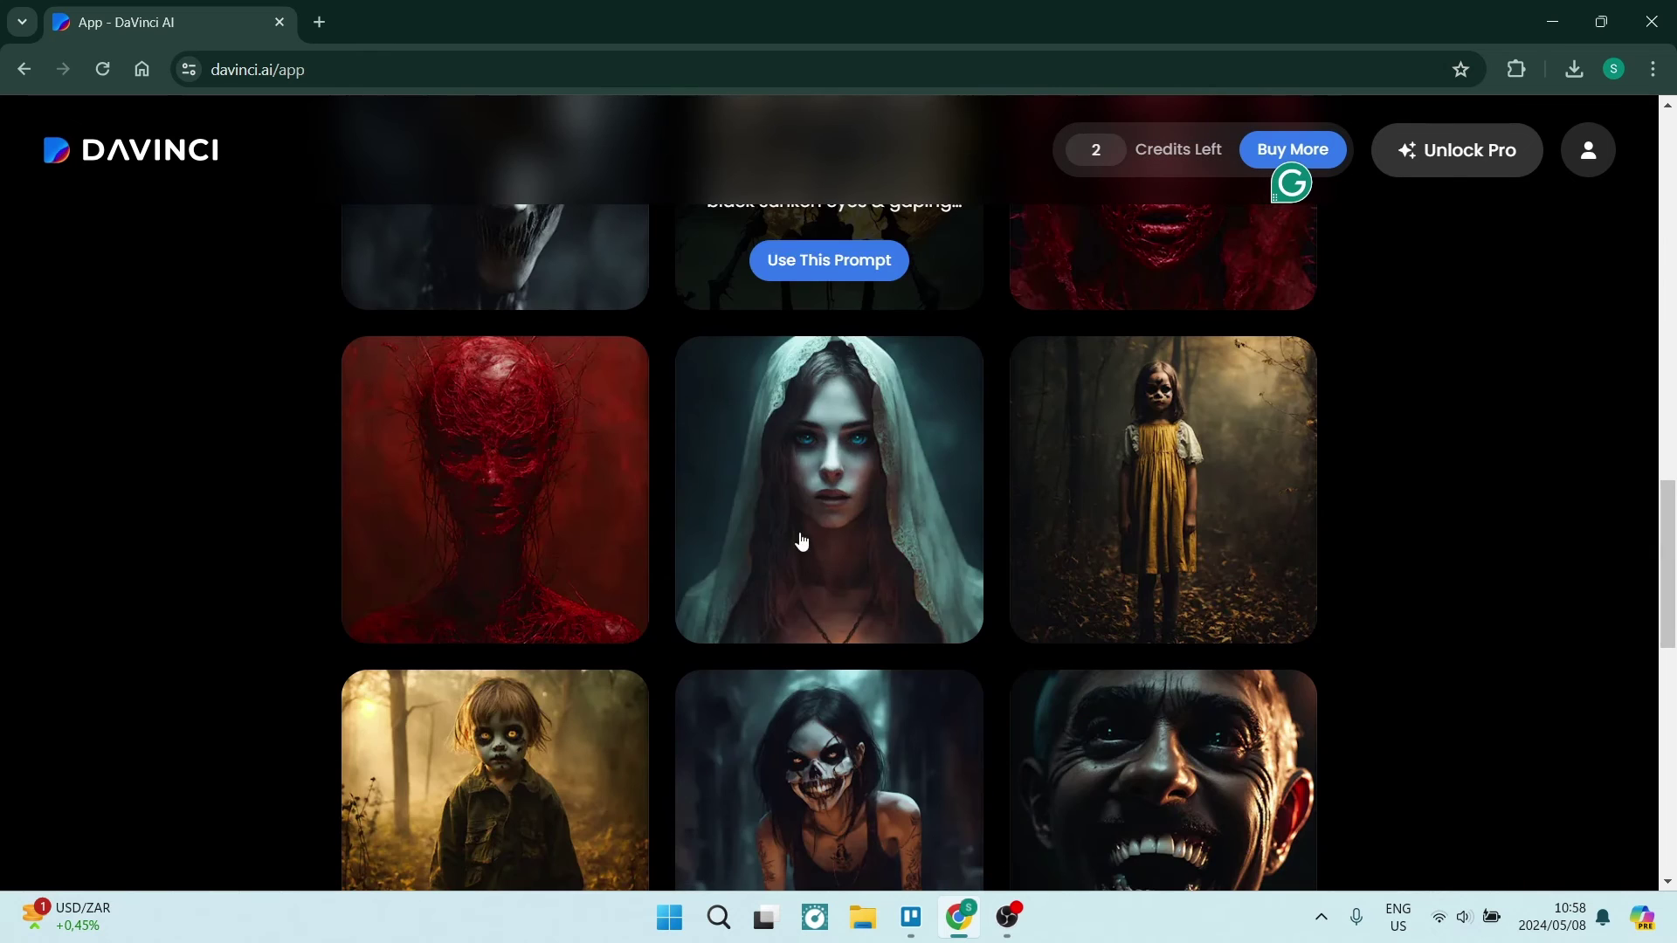
mouse_move(553, 557)
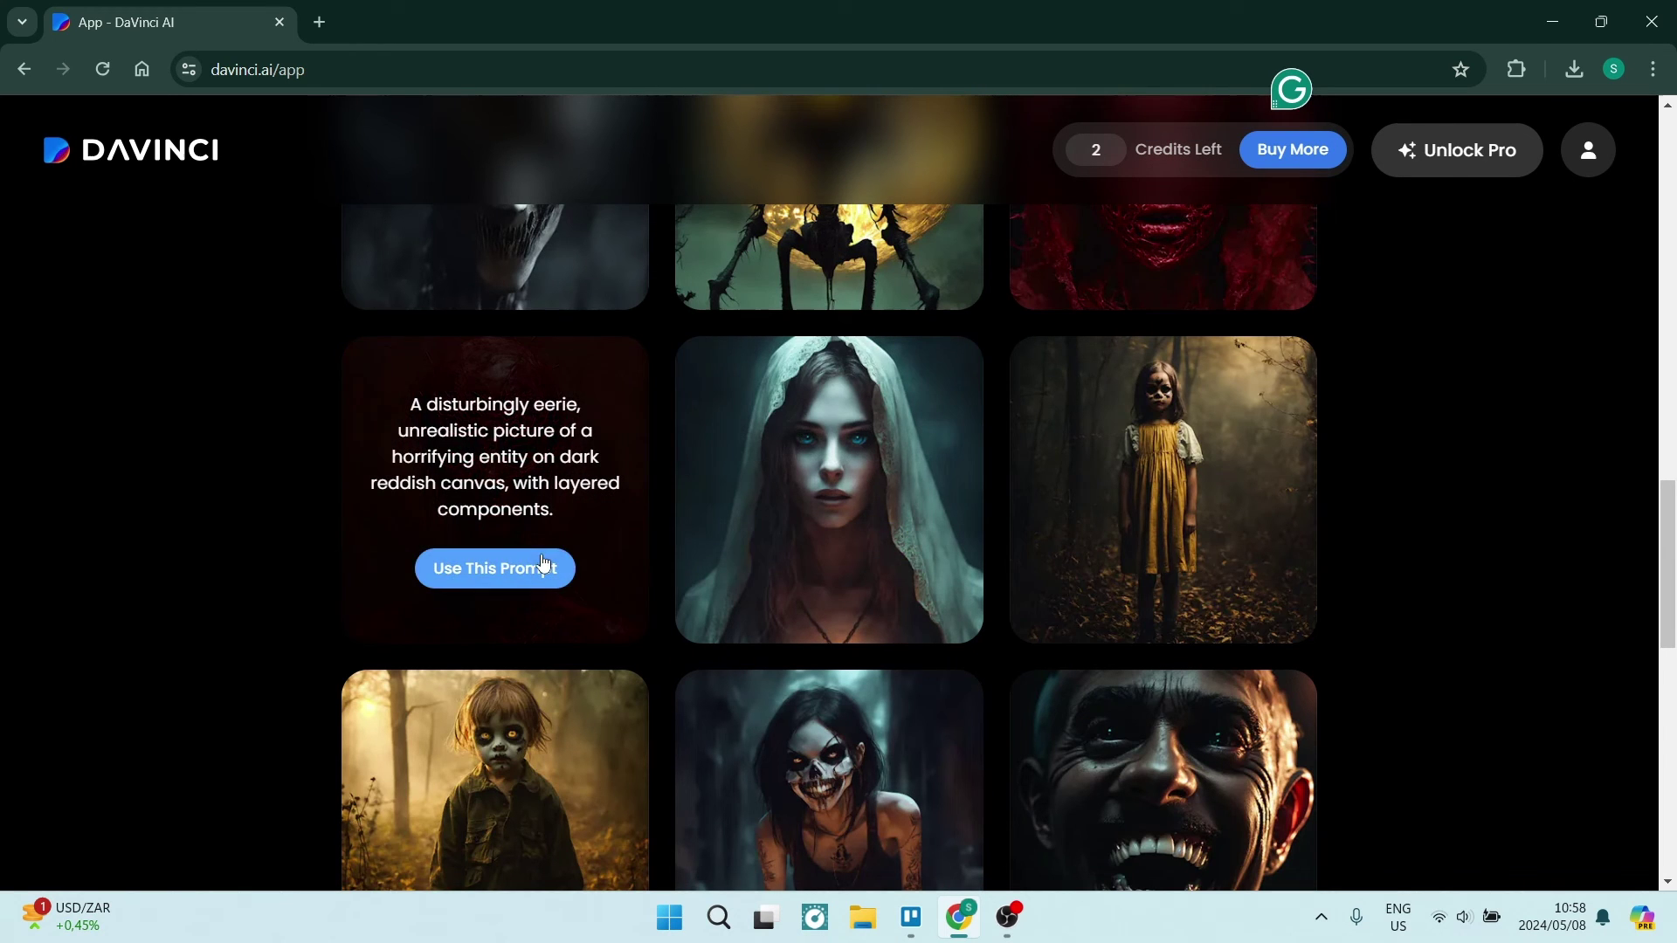
click(1147, 533)
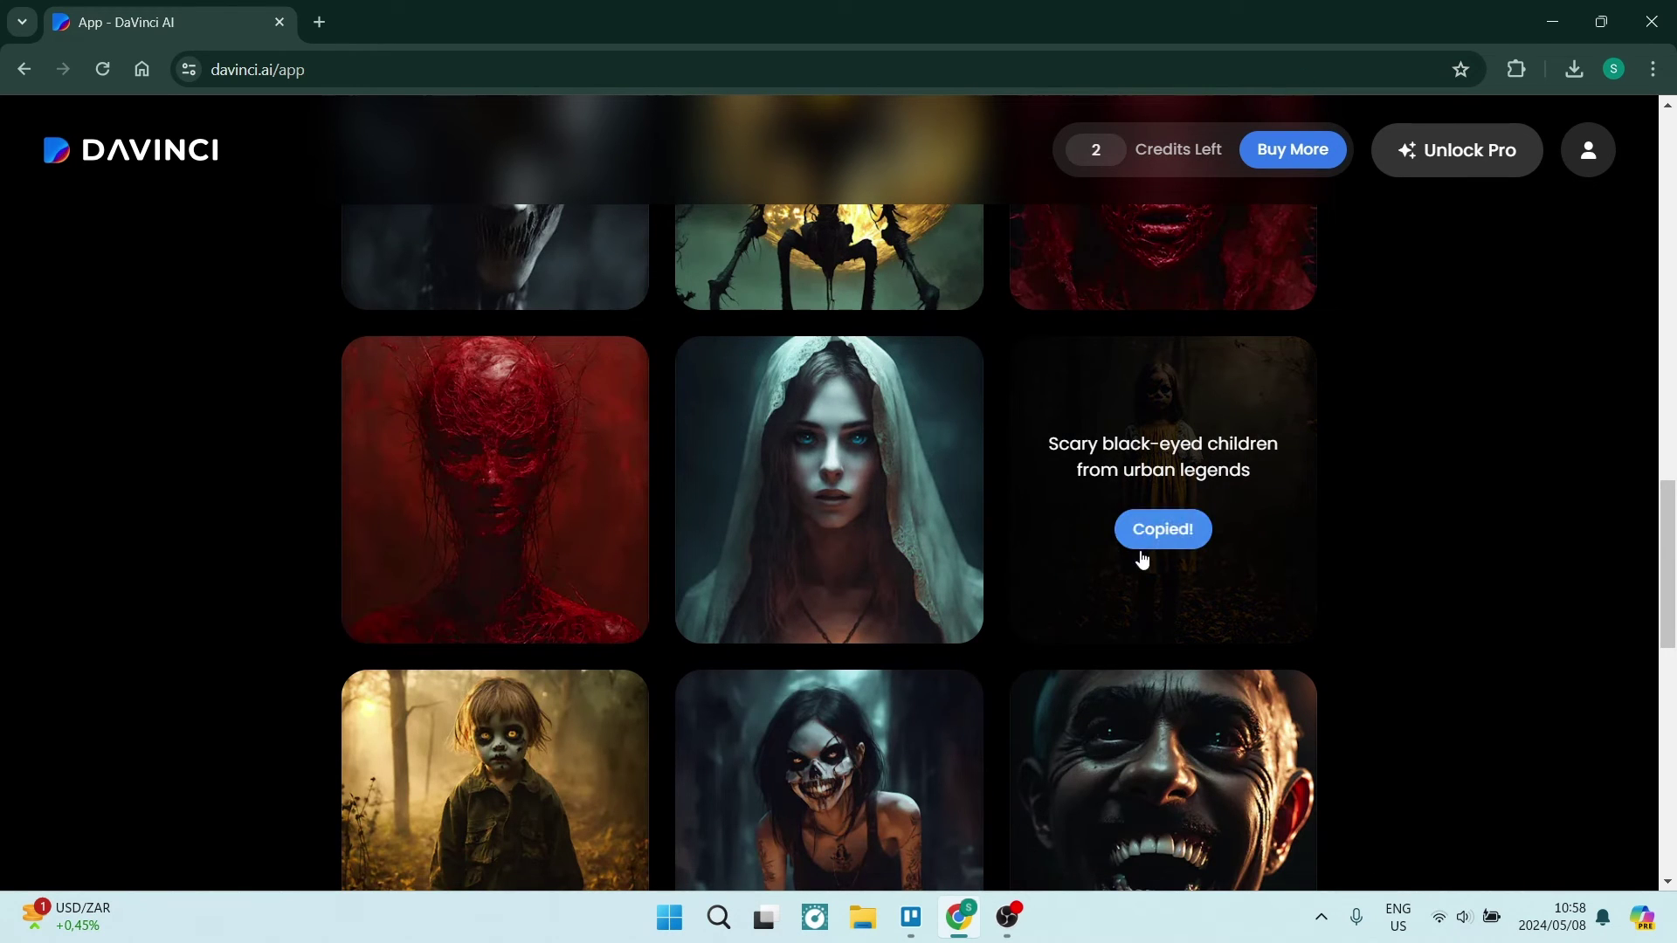
Step: Replace the forest description with the copied prompt "Scary black-eyed children from urban legends"
scroll(1139, 556, up, 15)
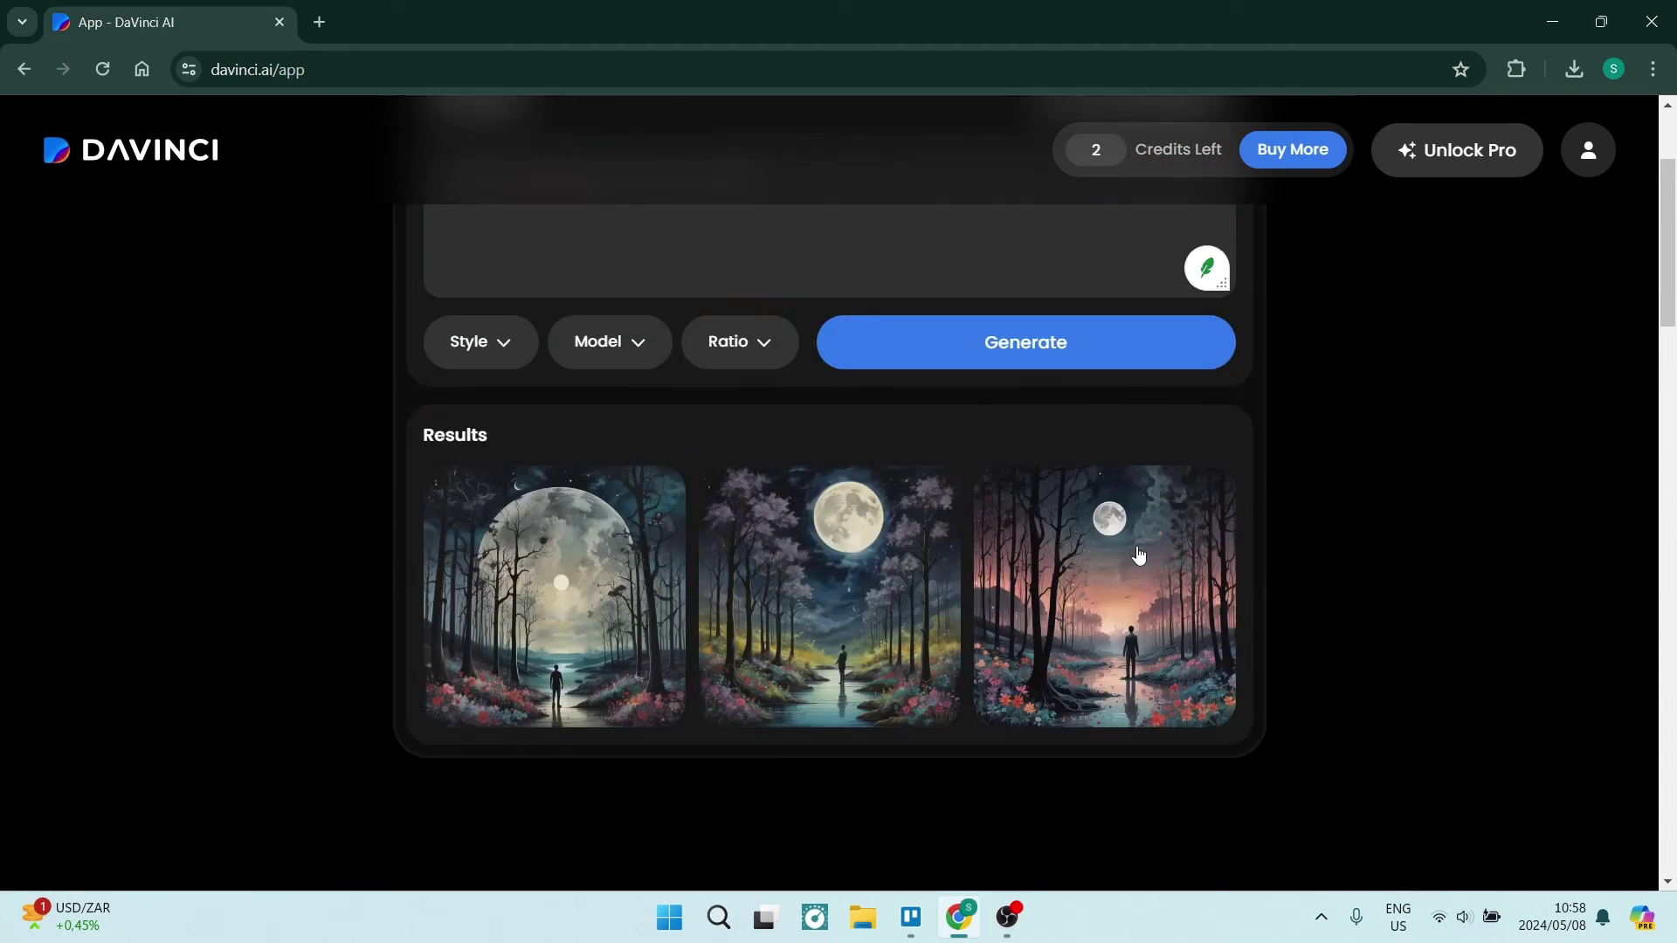
scroll(1139, 555, up, 2)
click(857, 422)
key(ctrl+a)
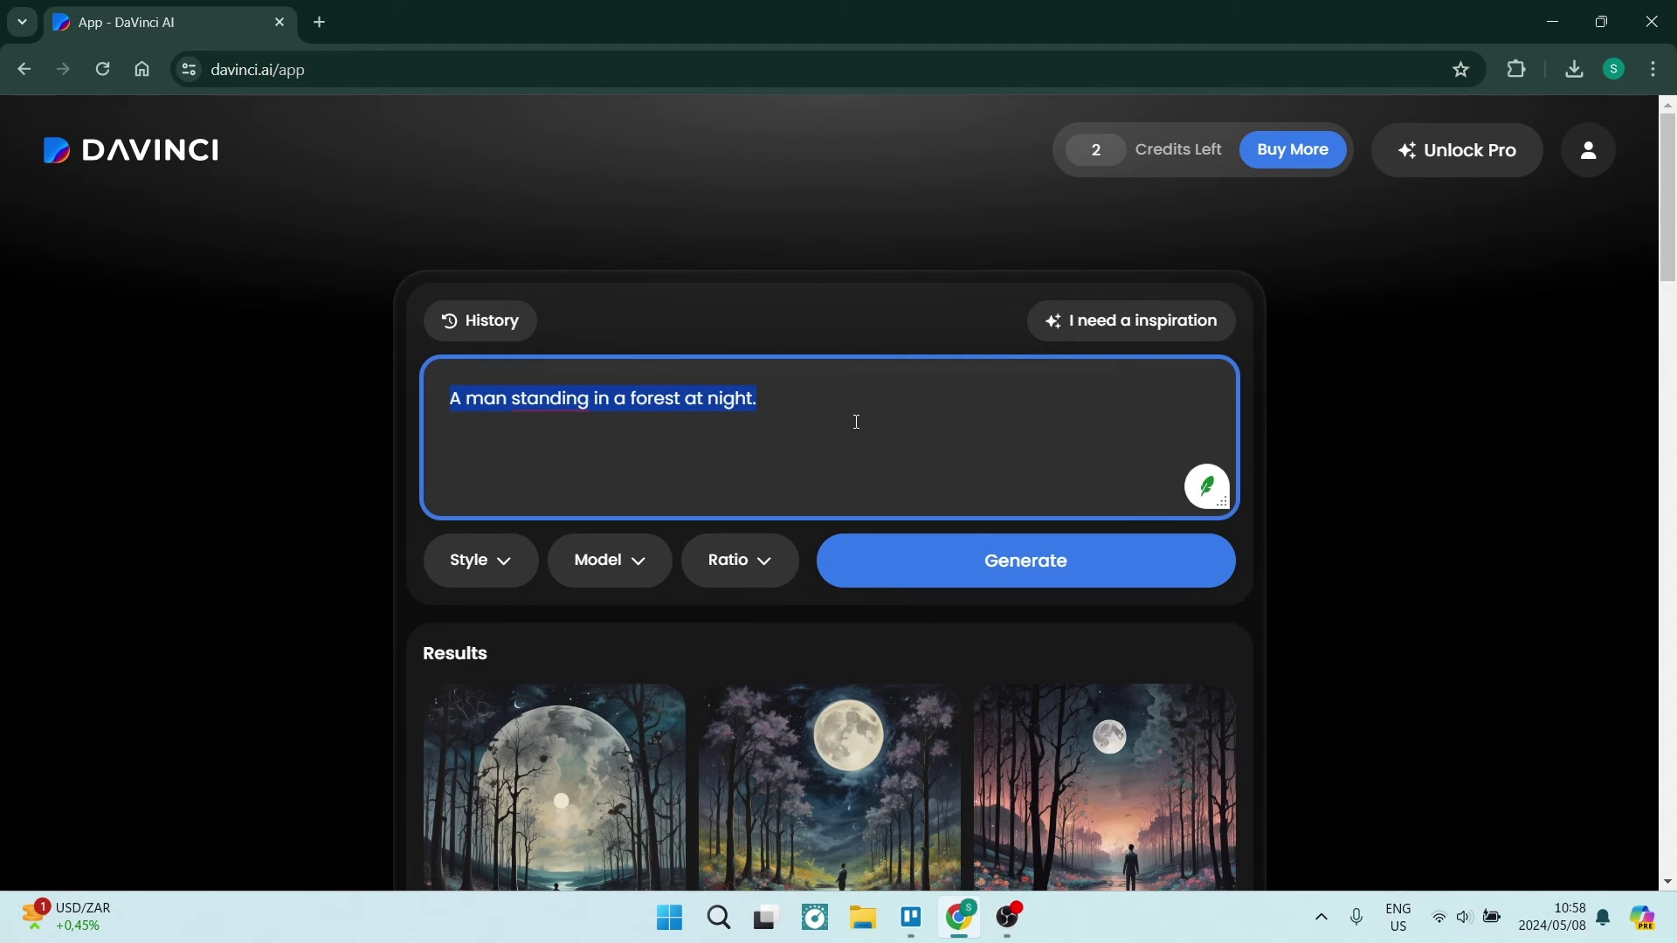
key(ctrl+v)
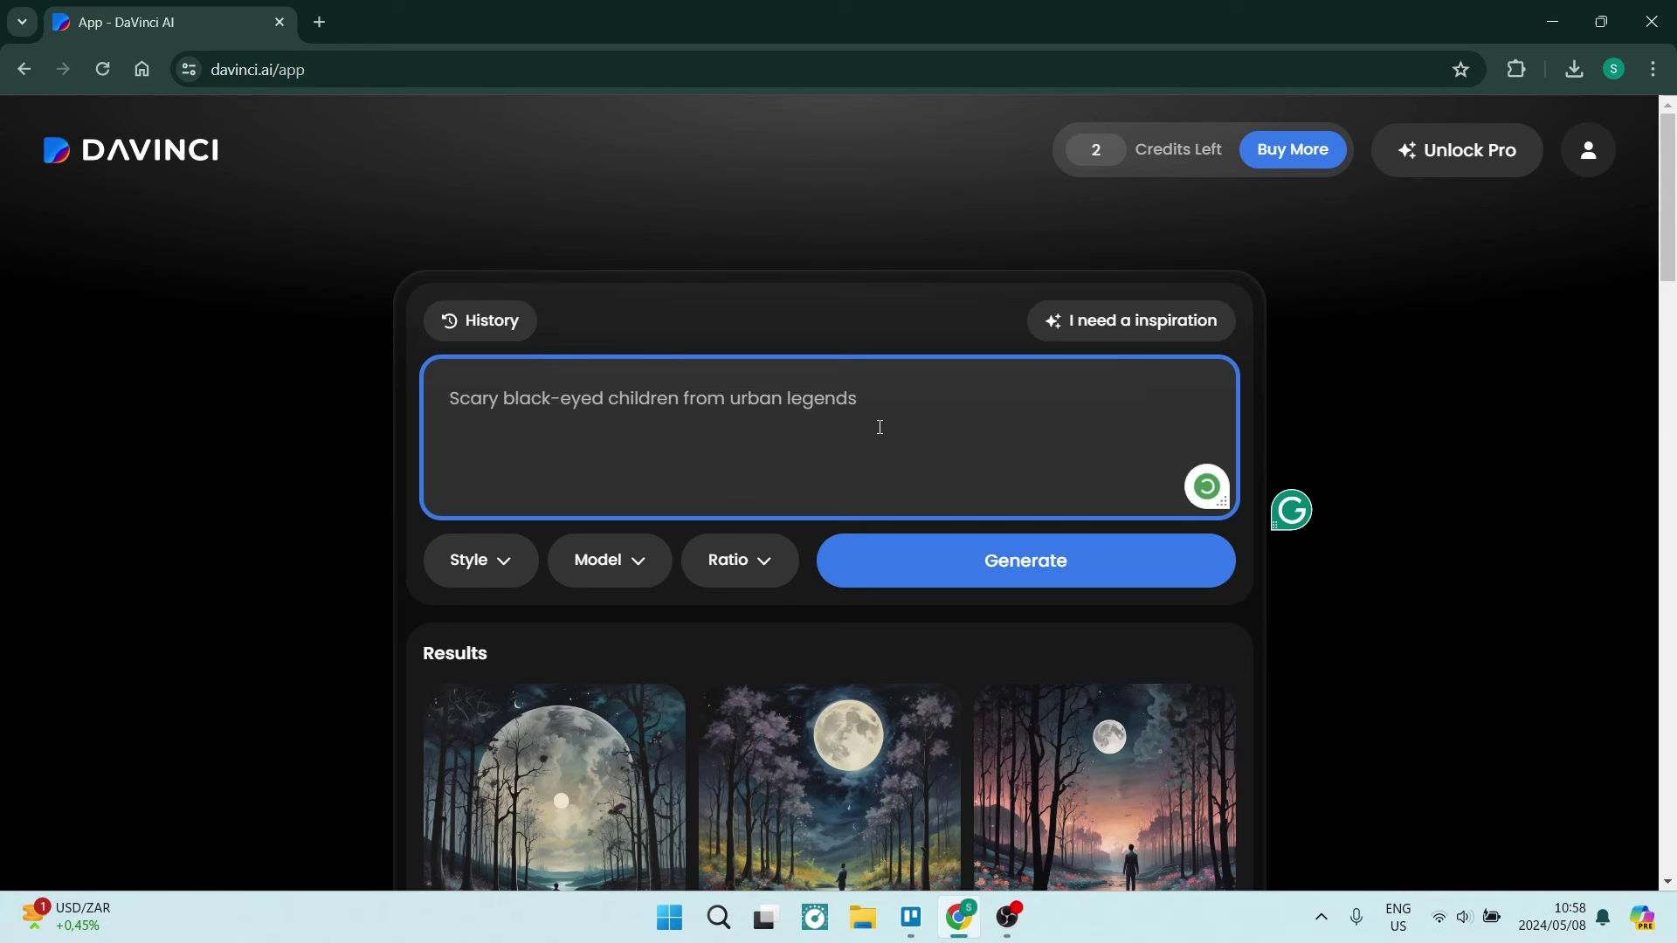
Step: Generate images from the black-eyed children prompt and browse the gallery artworks while they render
click(954, 577)
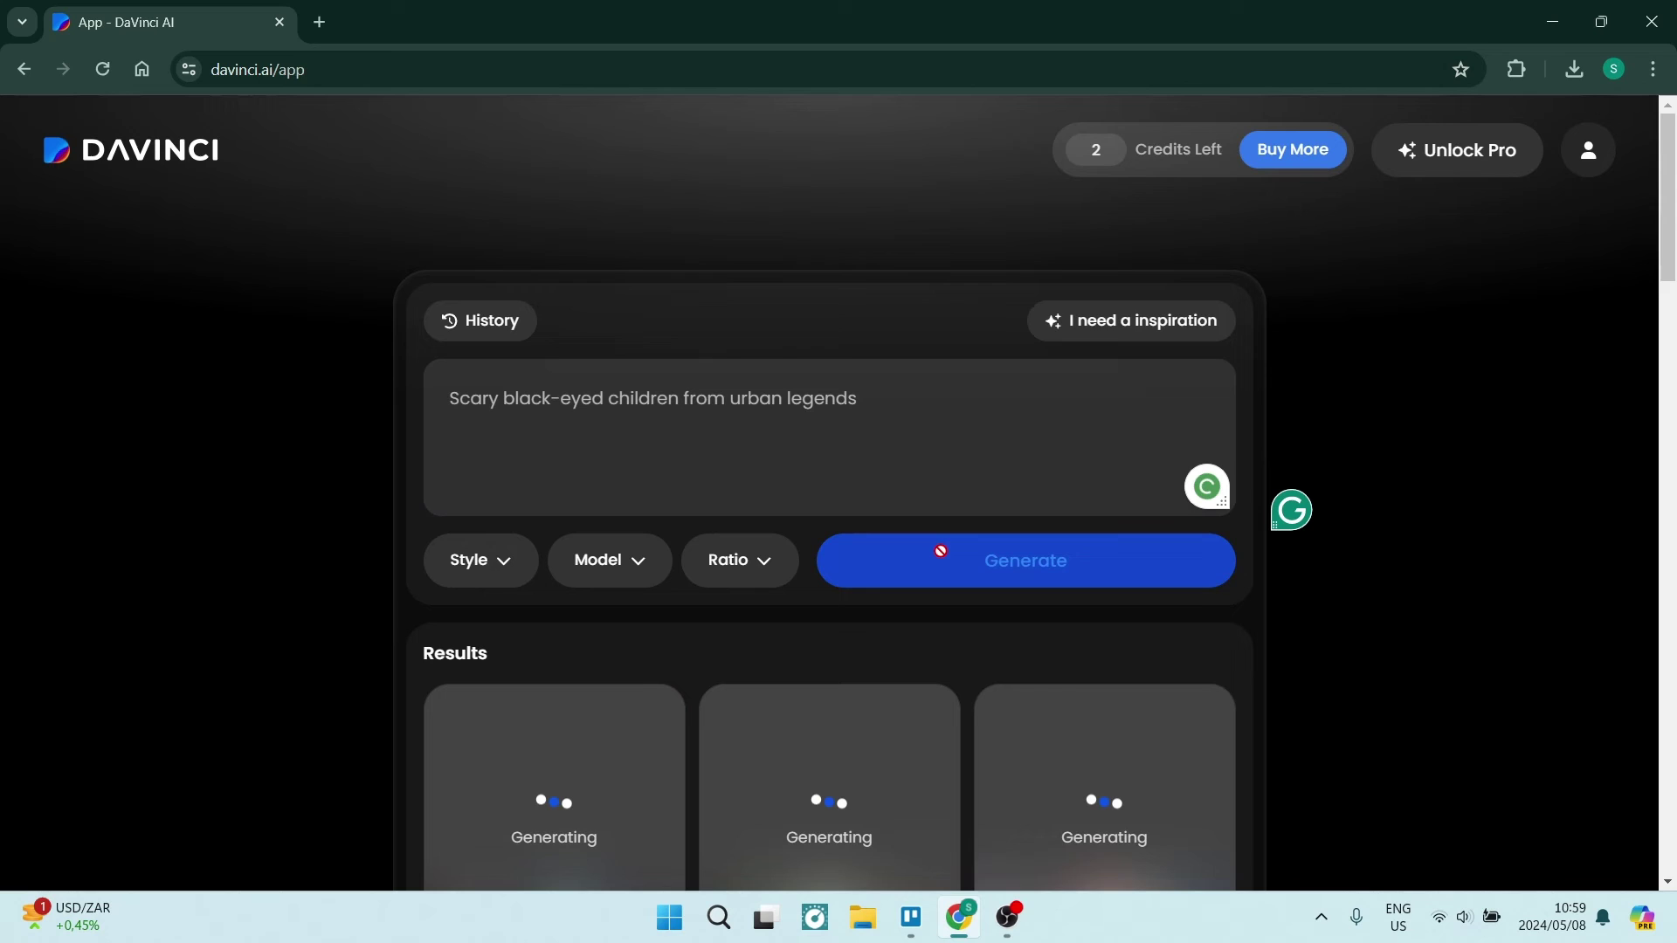
scroll(829, 566, down, 3)
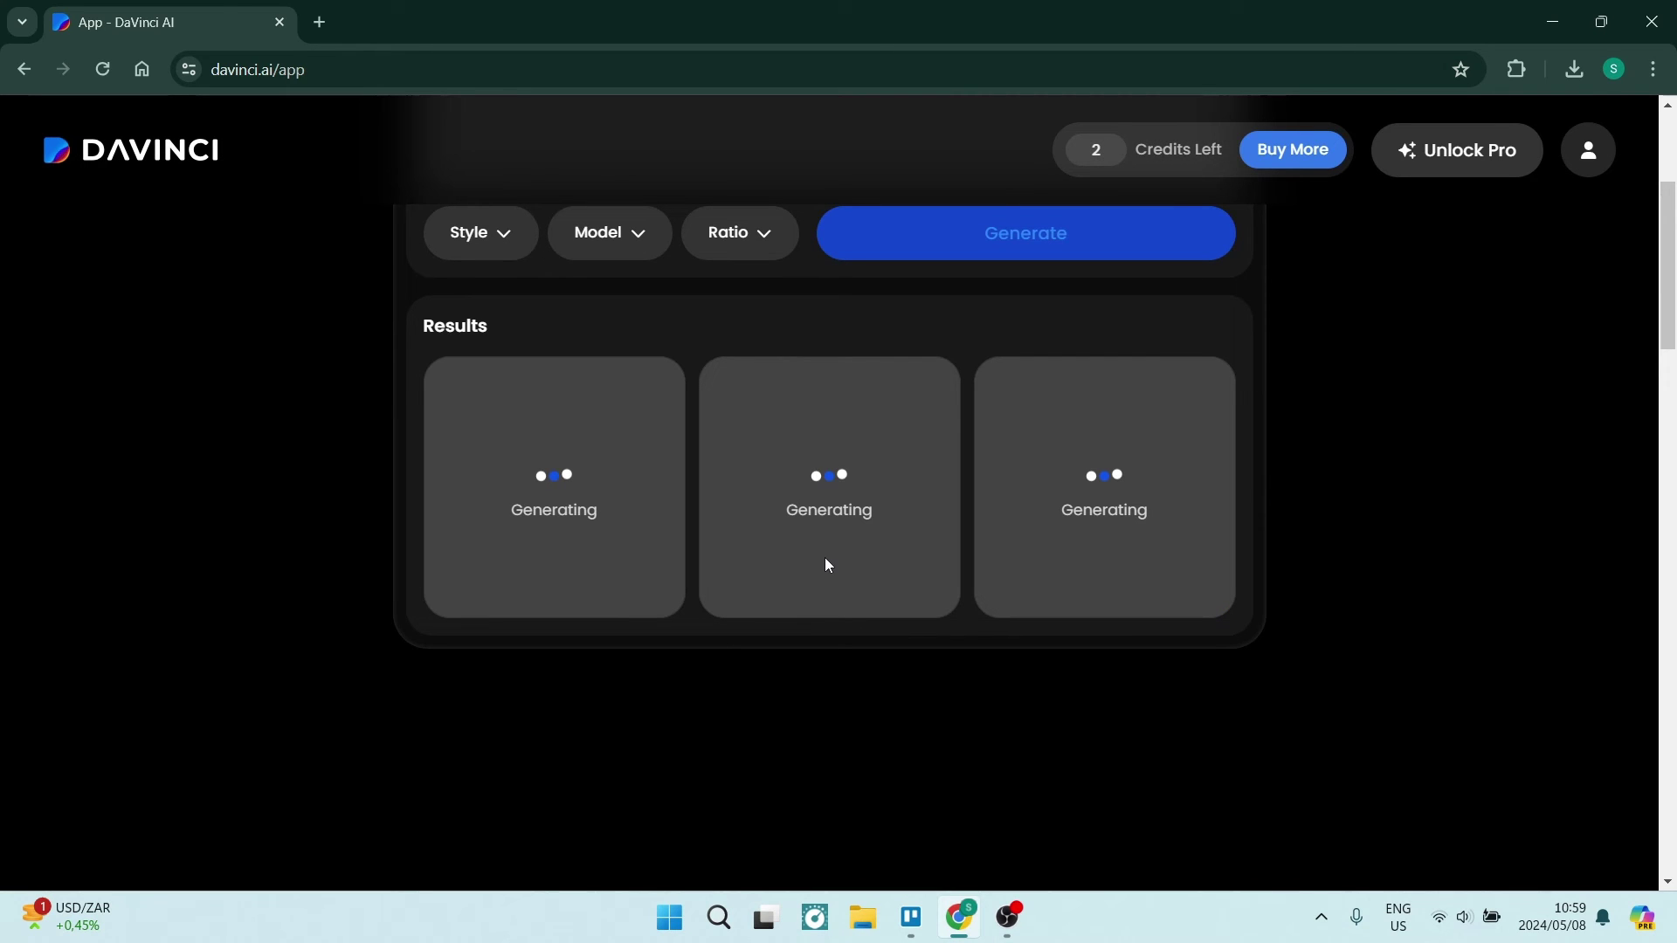
scroll(829, 567, down, 10)
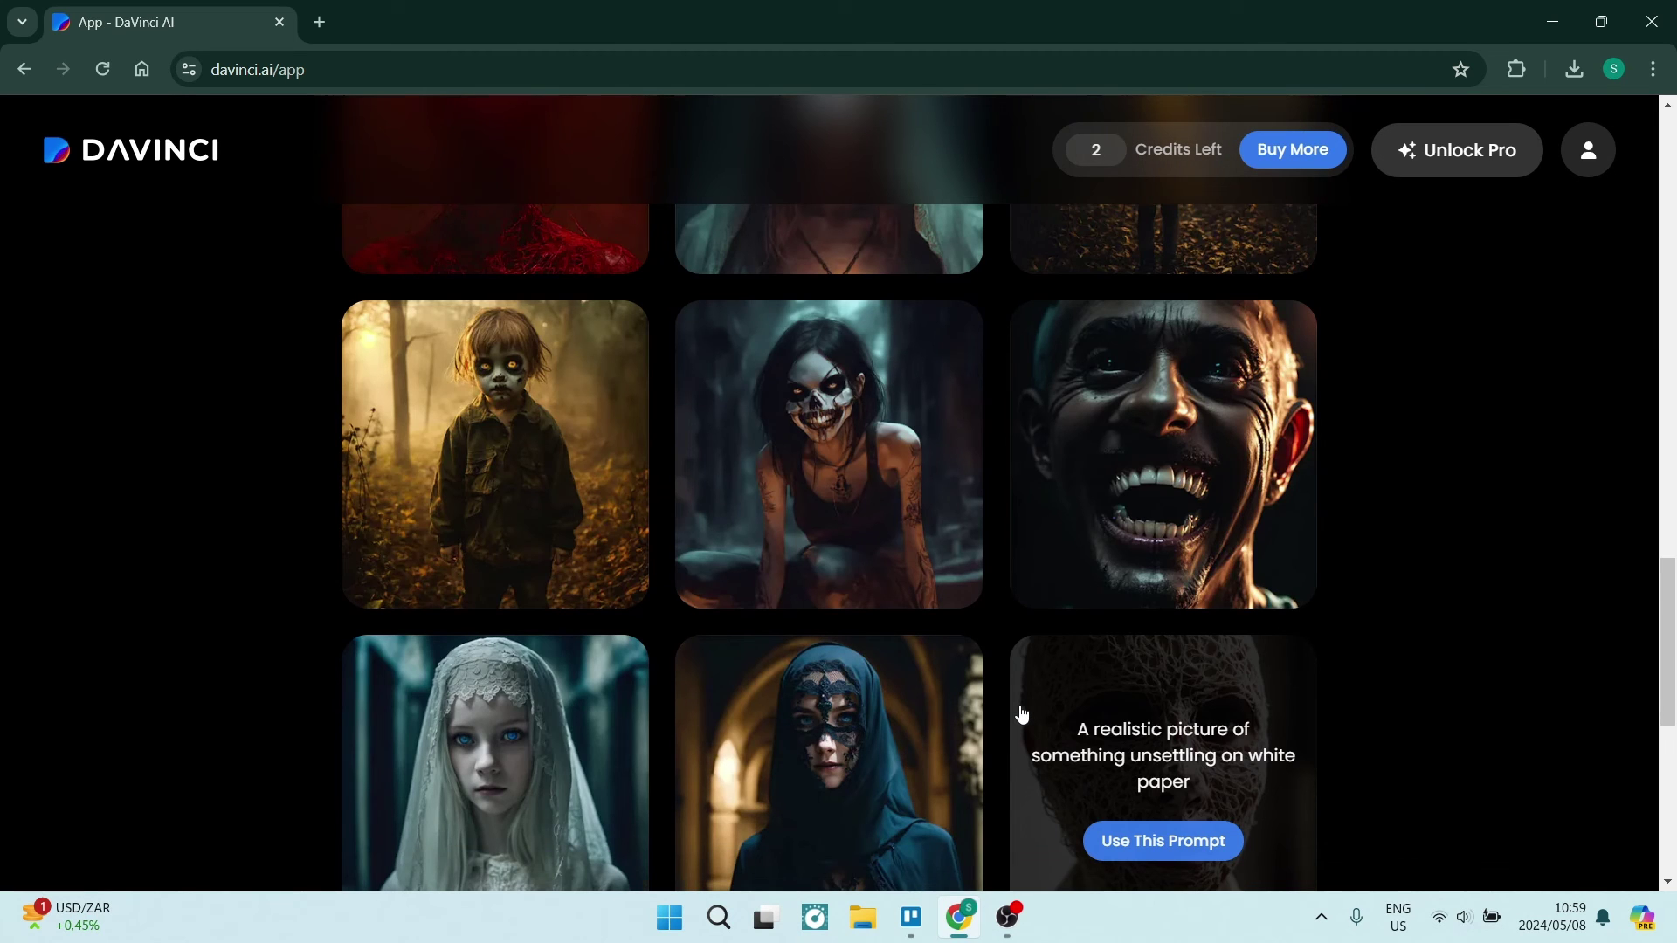
scroll(892, 645, up, 4)
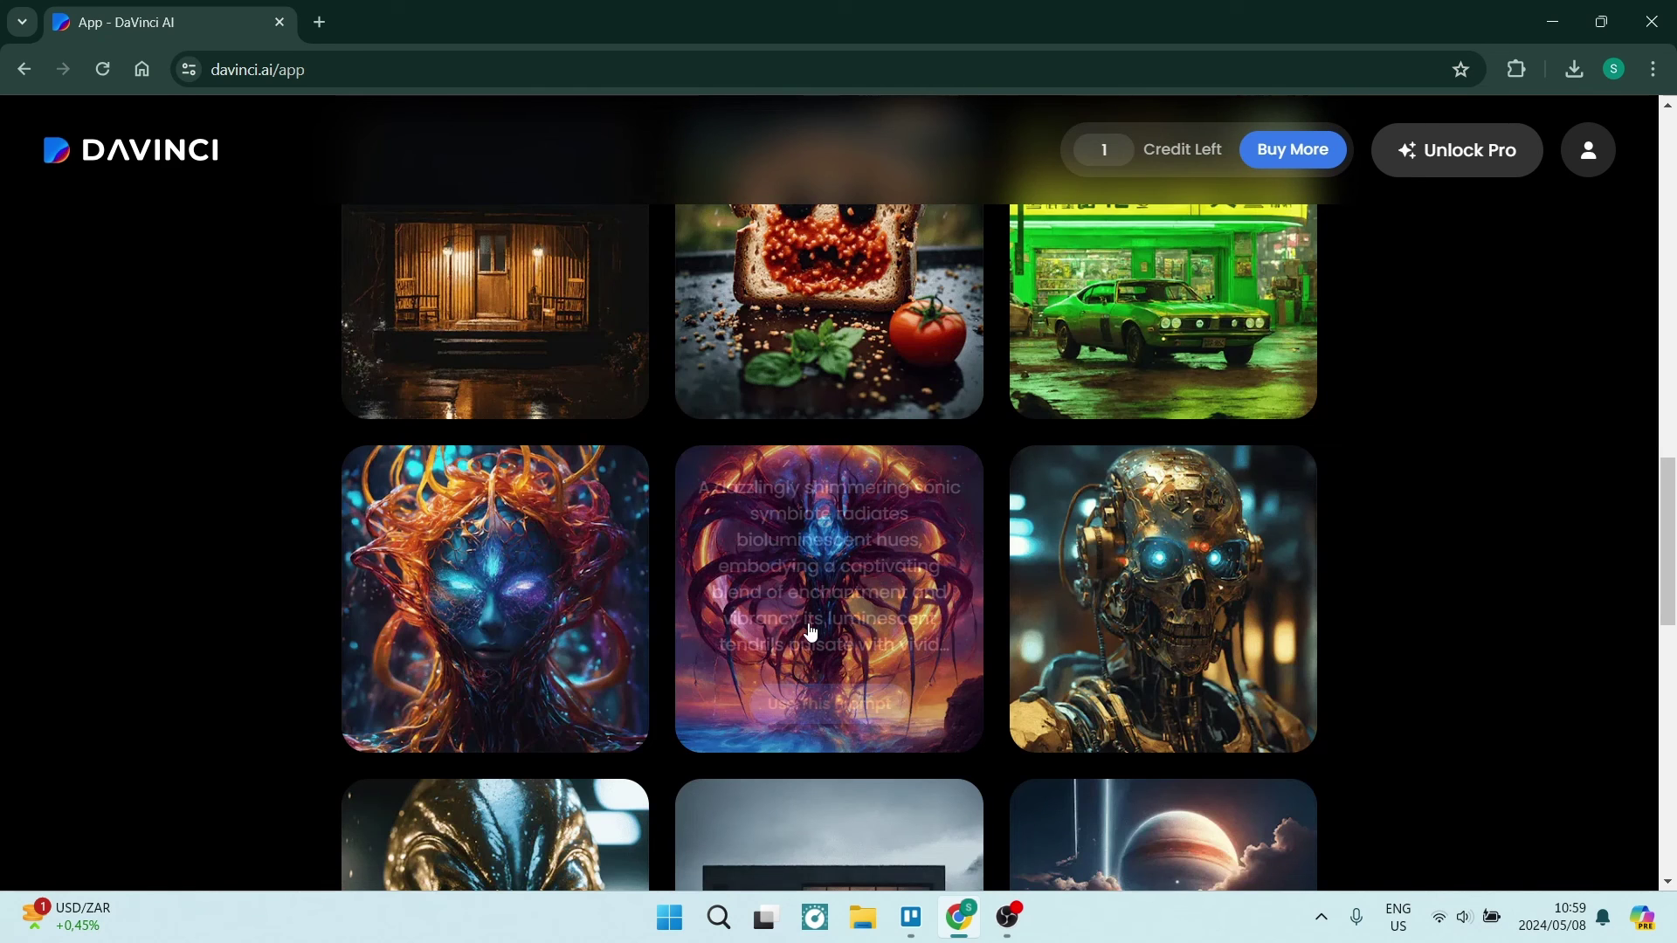
scroll(874, 690, down, 1)
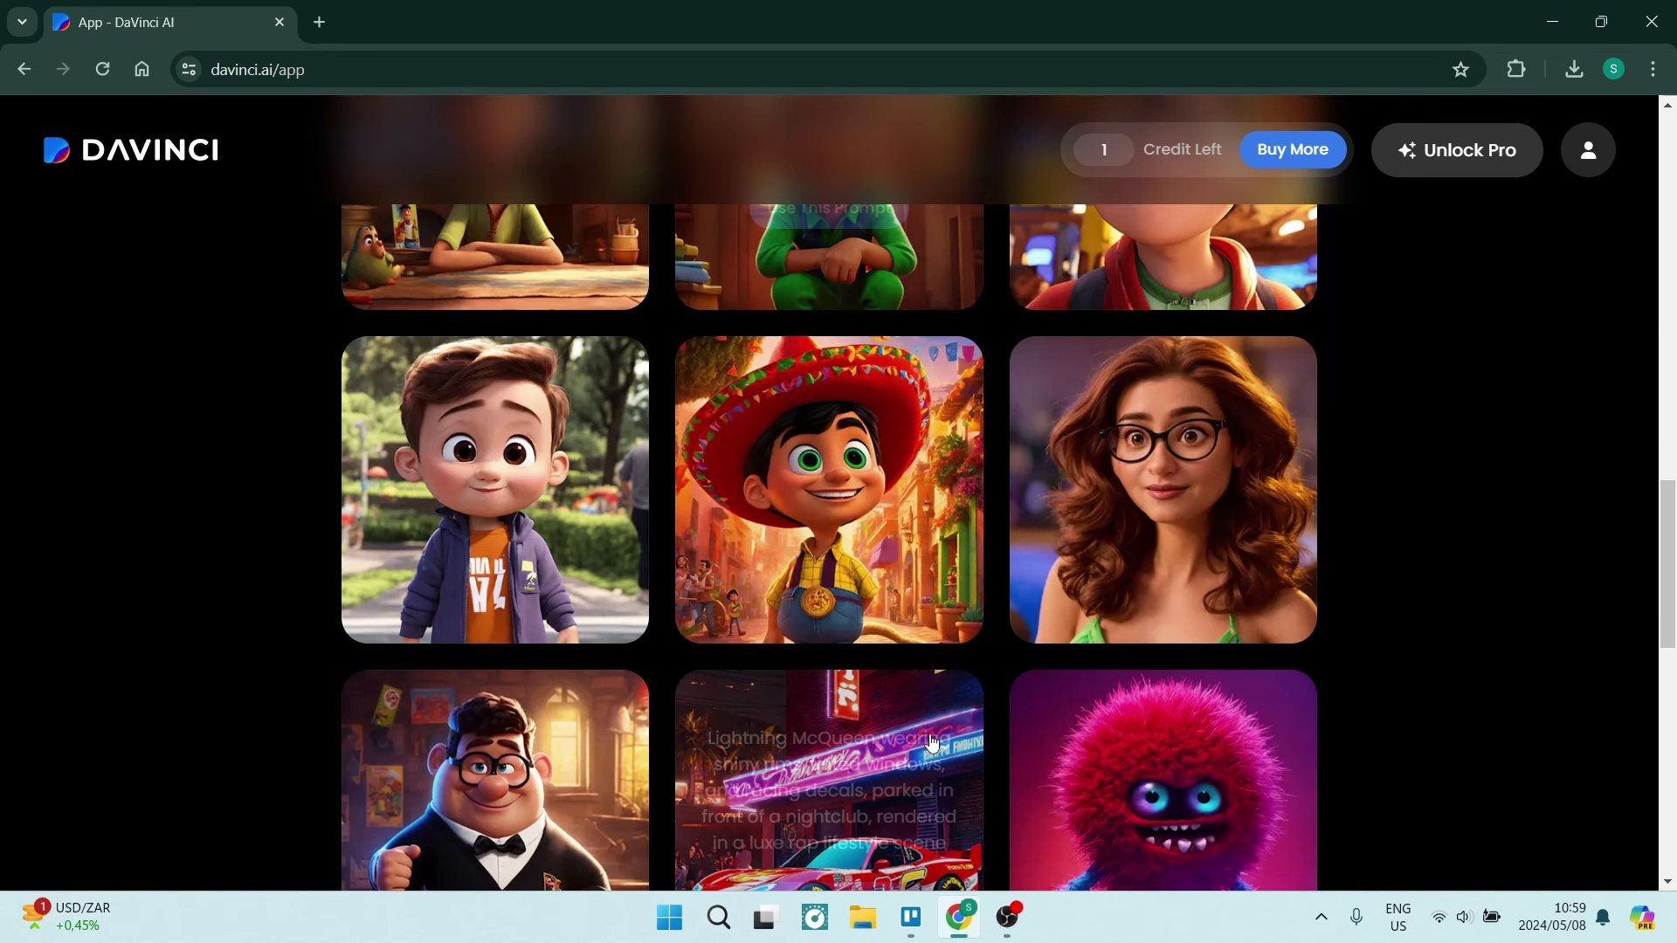
scroll(932, 742, up, 15)
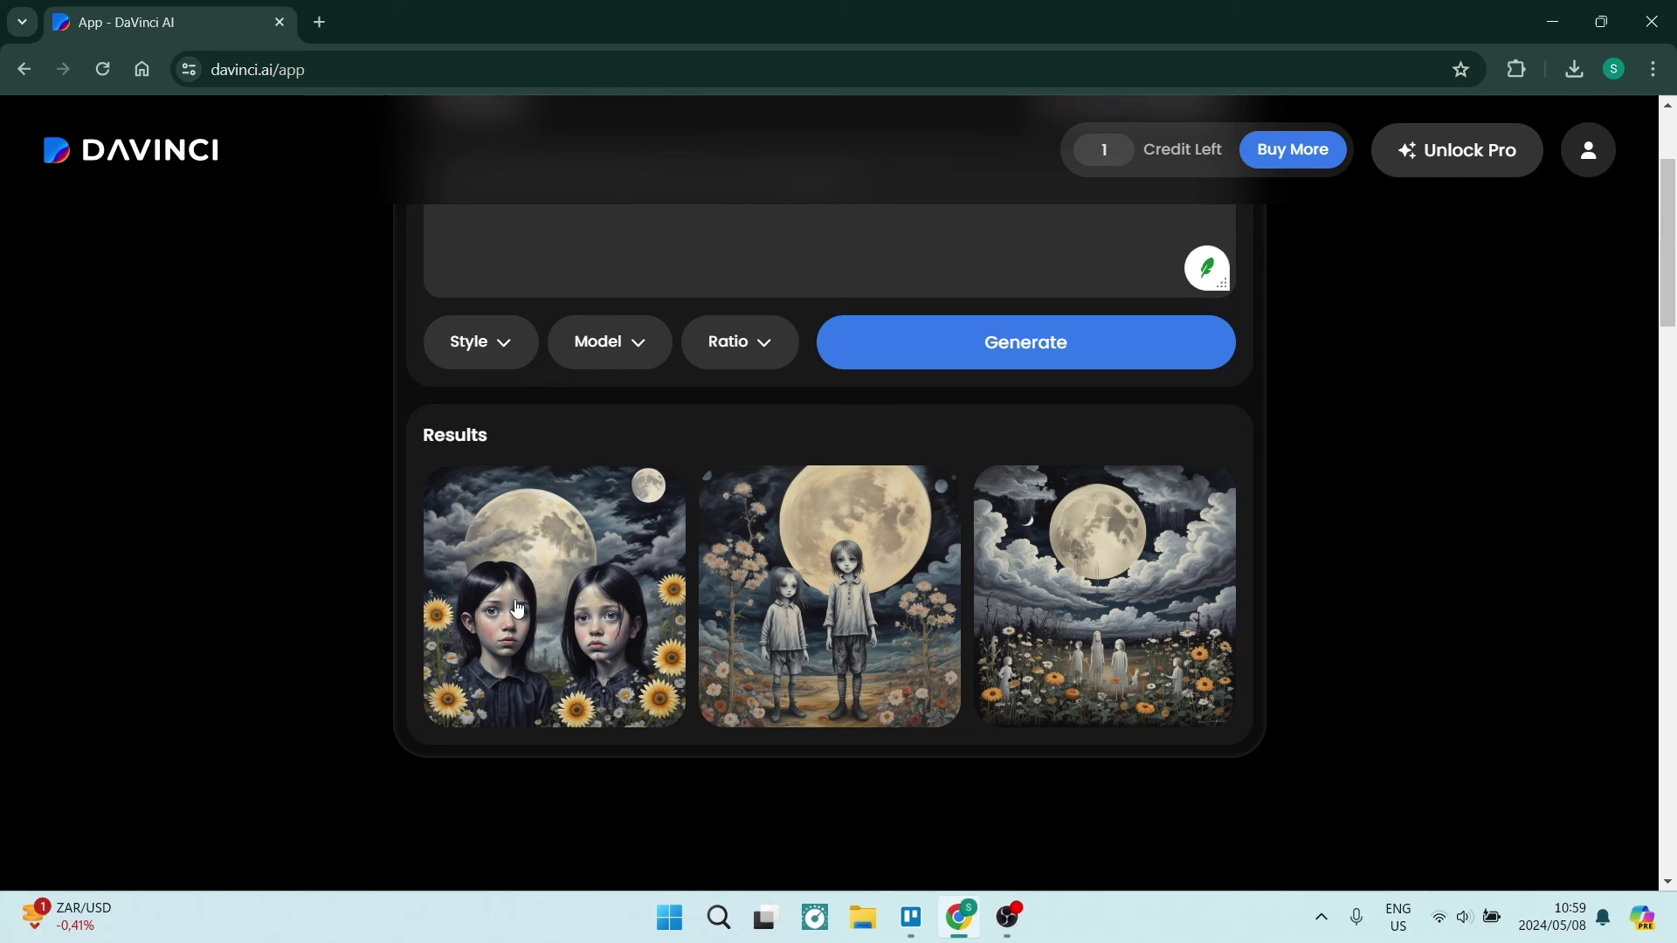
Step: Examine the generated image of the two dark-haired girls with sunflowers at enlarged size, then close it
click(609, 546)
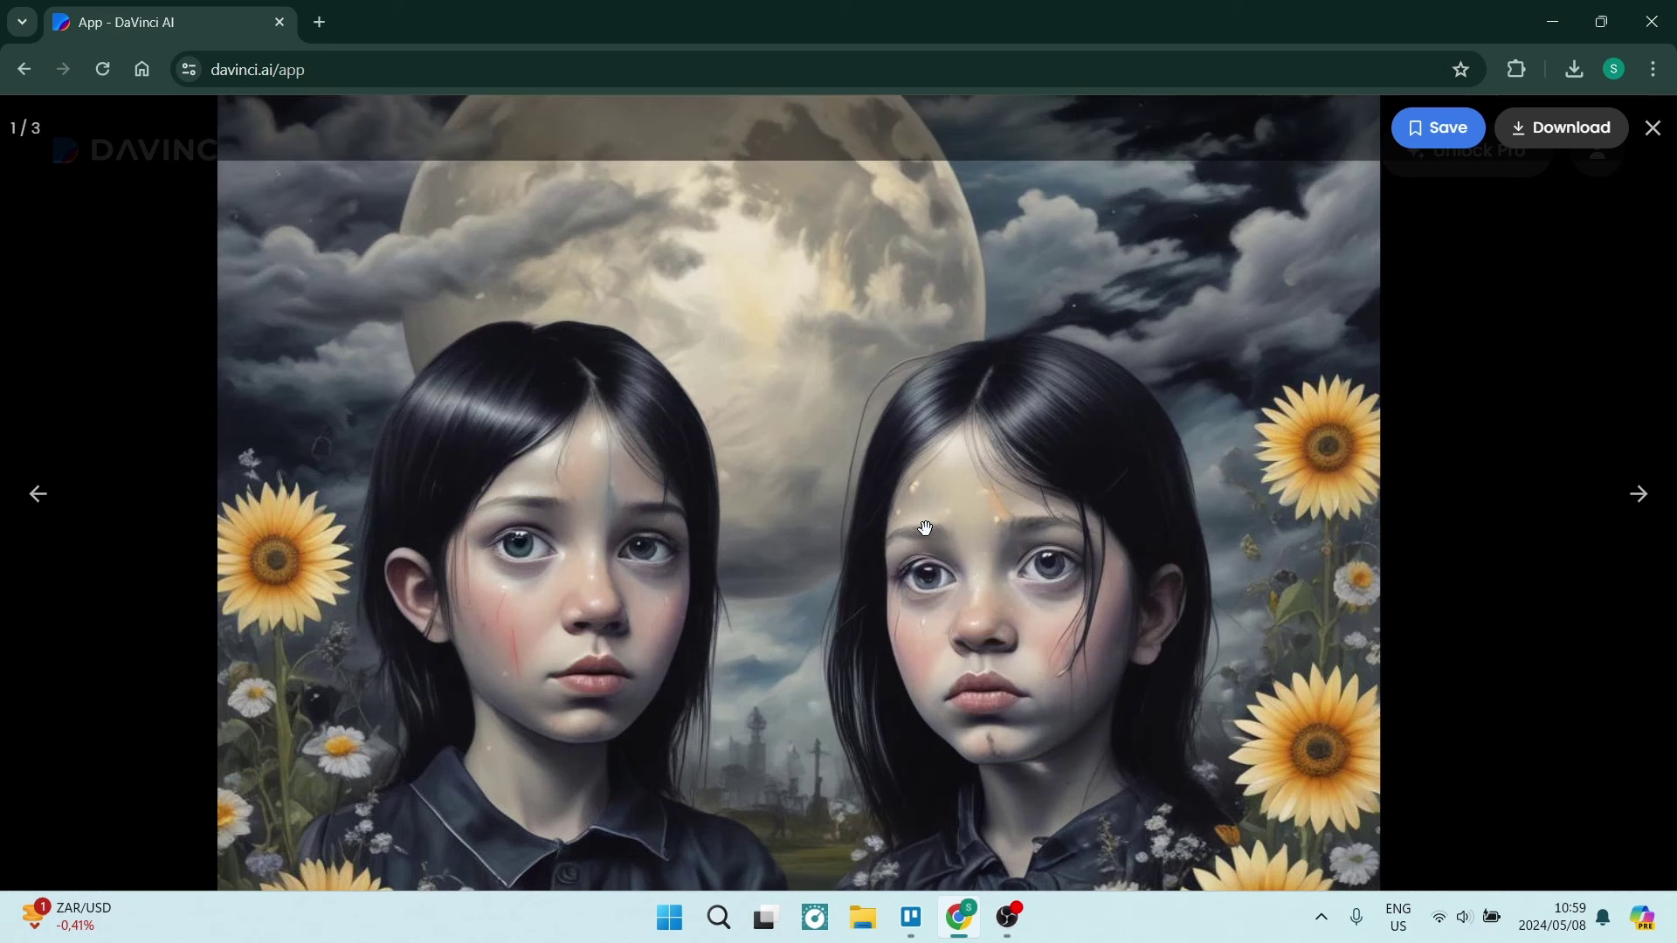
scroll(926, 527, up, 2)
scroll(926, 528, down, 5)
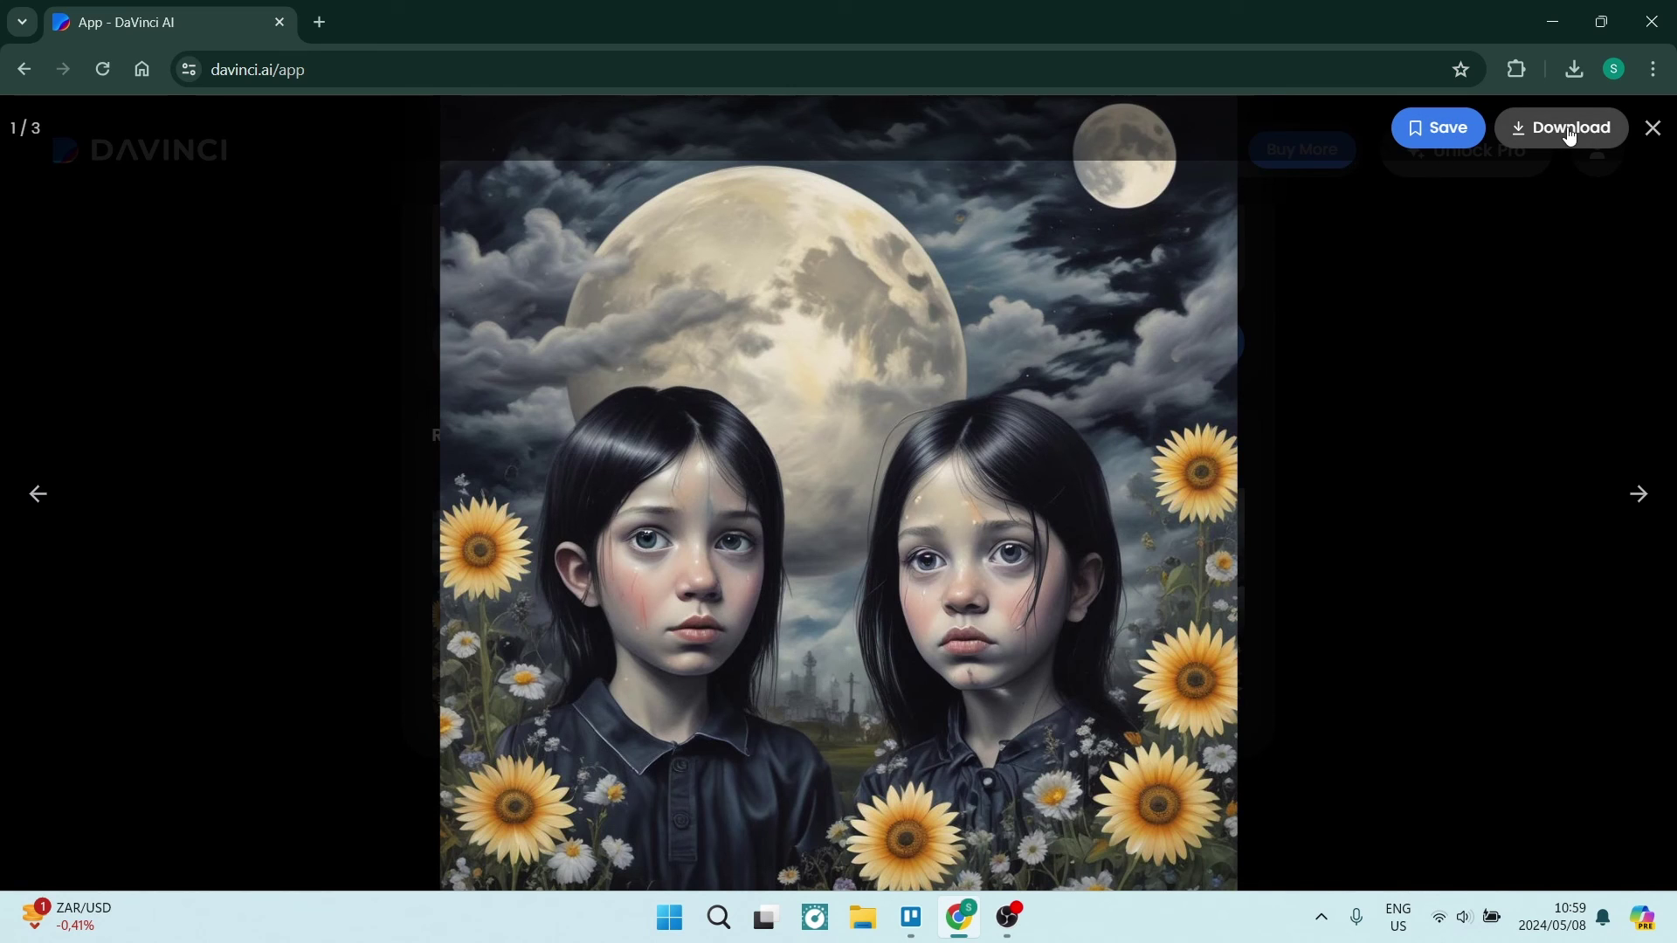
click(1651, 129)
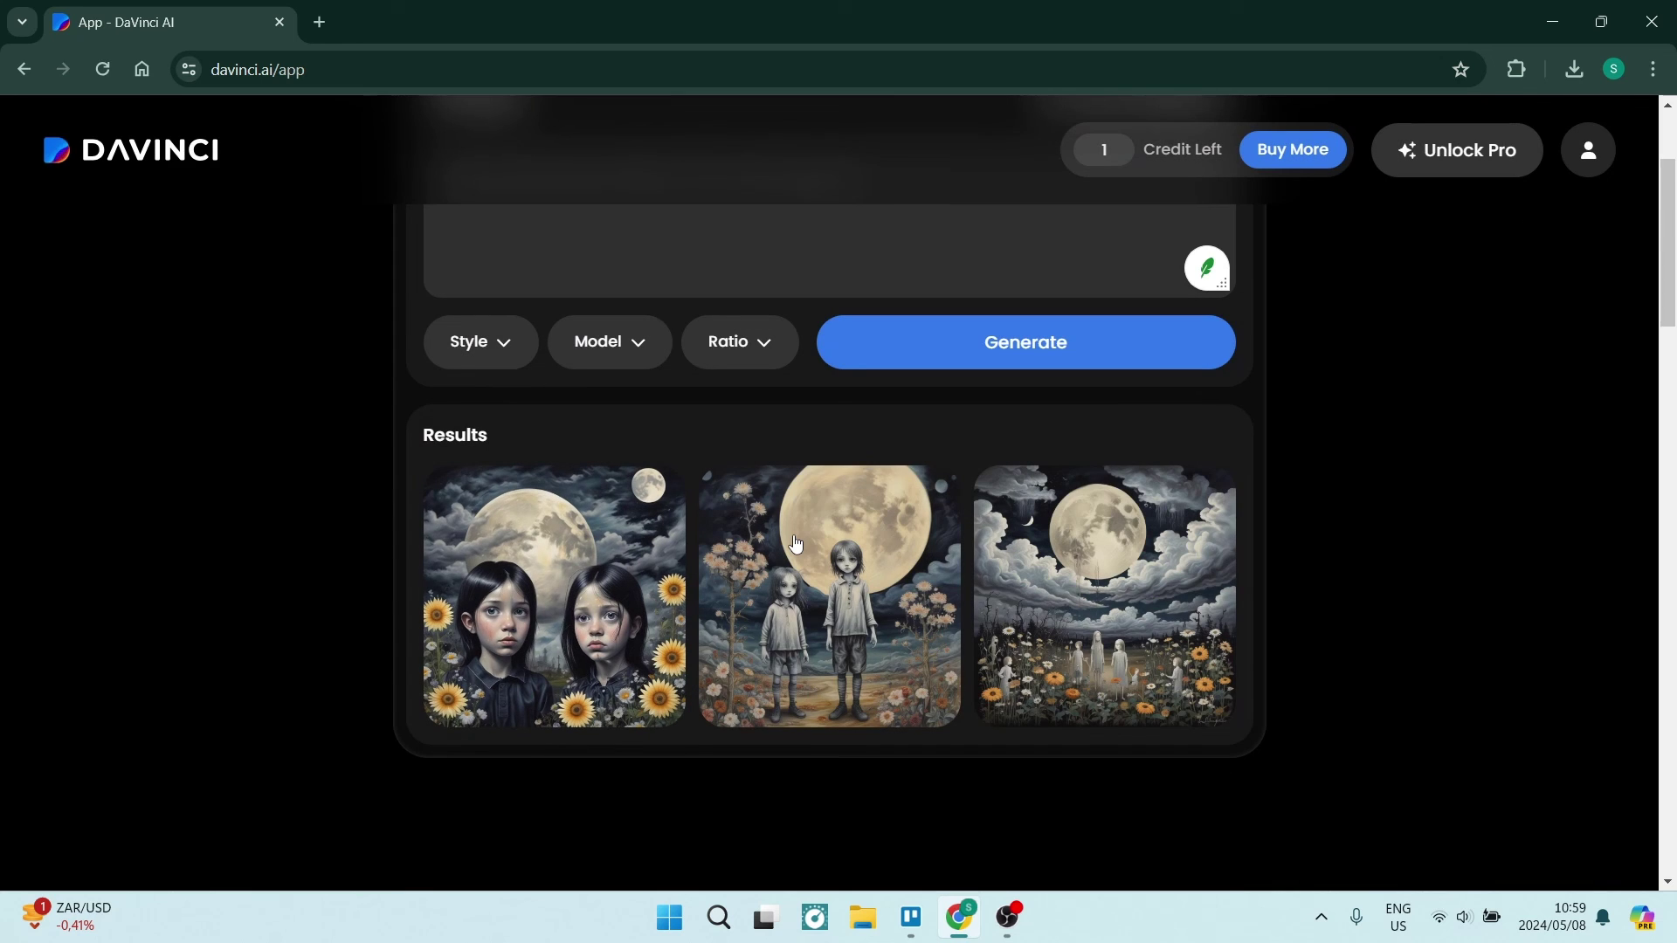
Step: Replace the prompt with an automatically suggested inspiration prompt and generate images from it
scroll(713, 468, up, 2)
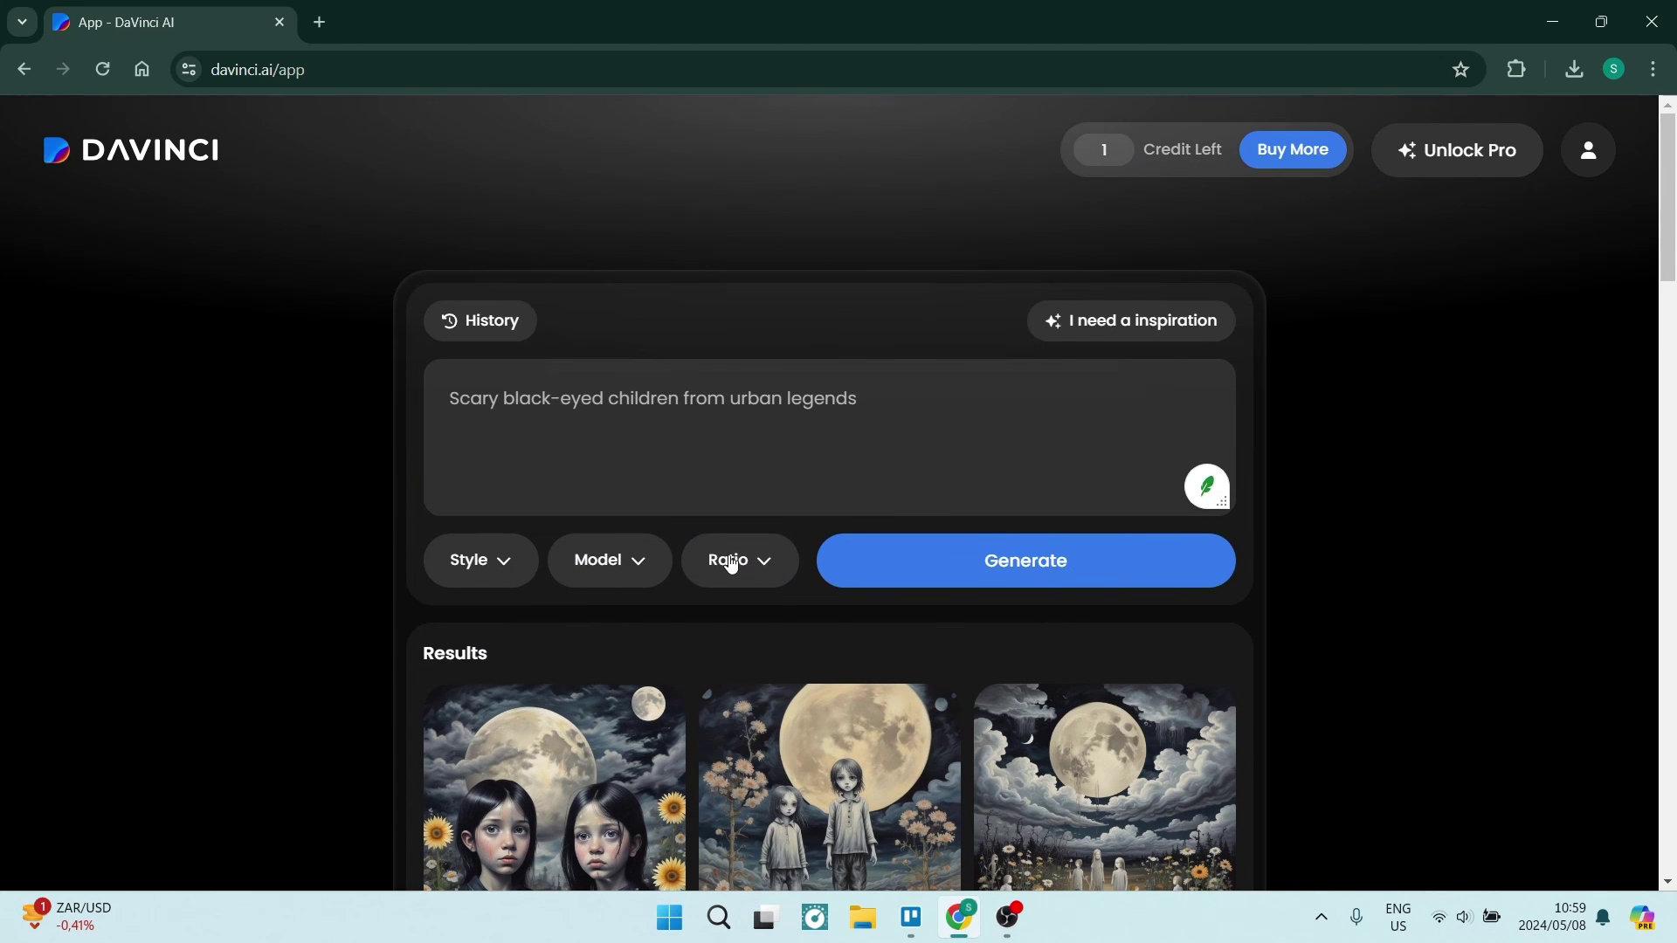
click(1119, 321)
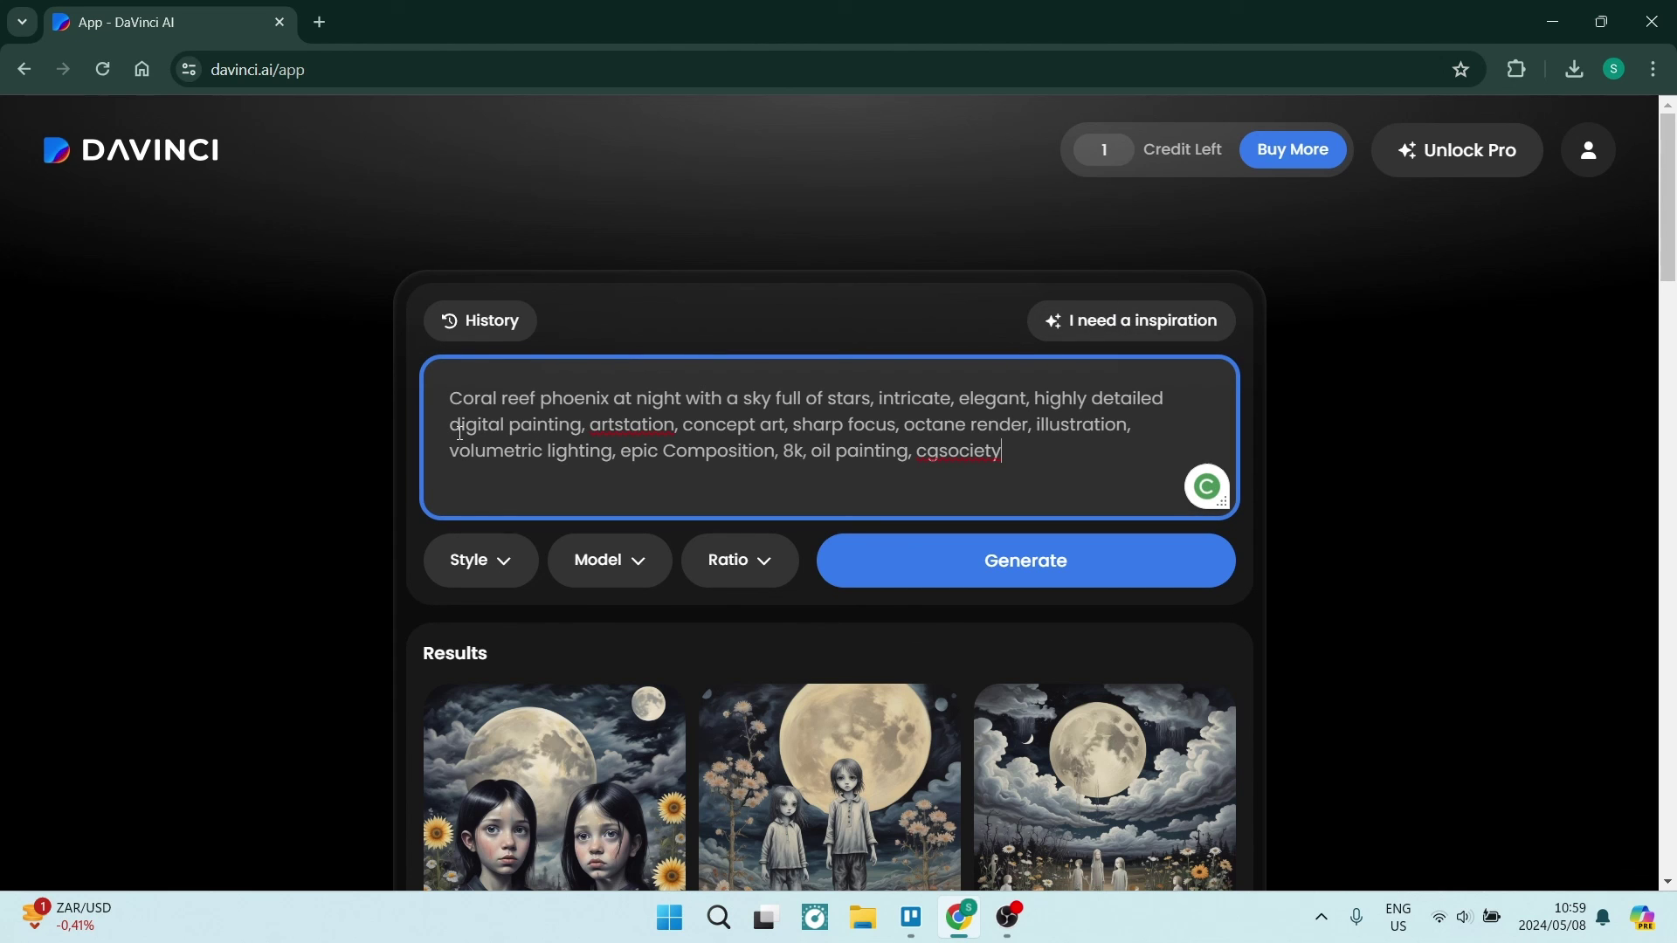
click(894, 561)
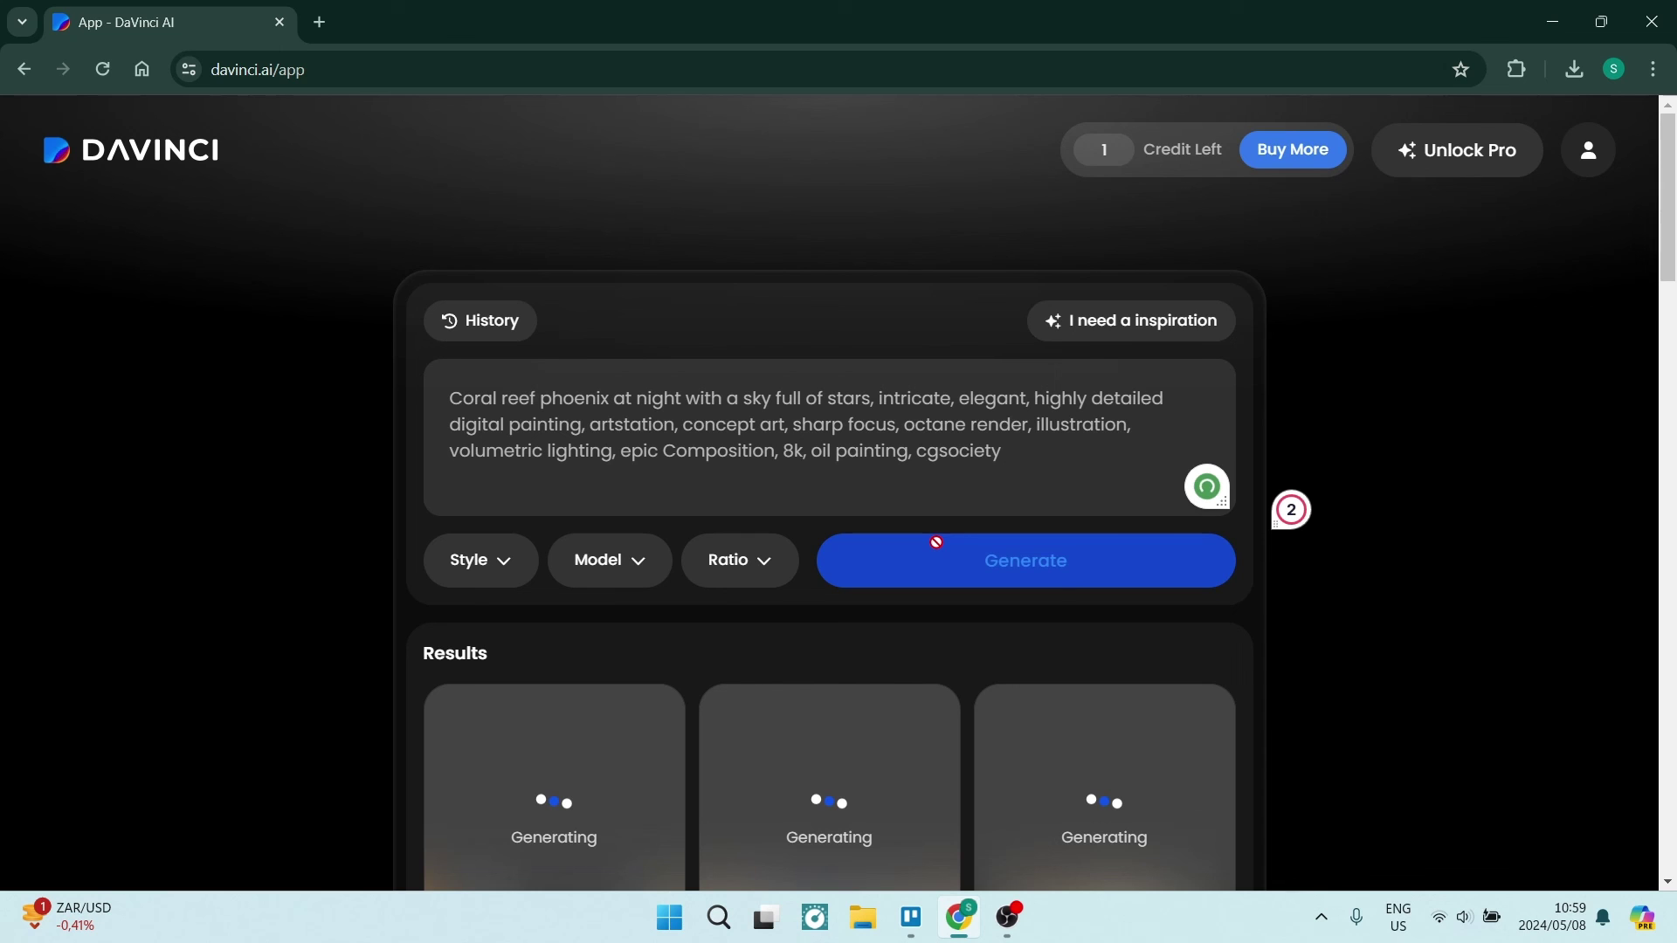
Step: View the three generated coral reef phoenix images one after another at full size
scroll(749, 585, up, 3)
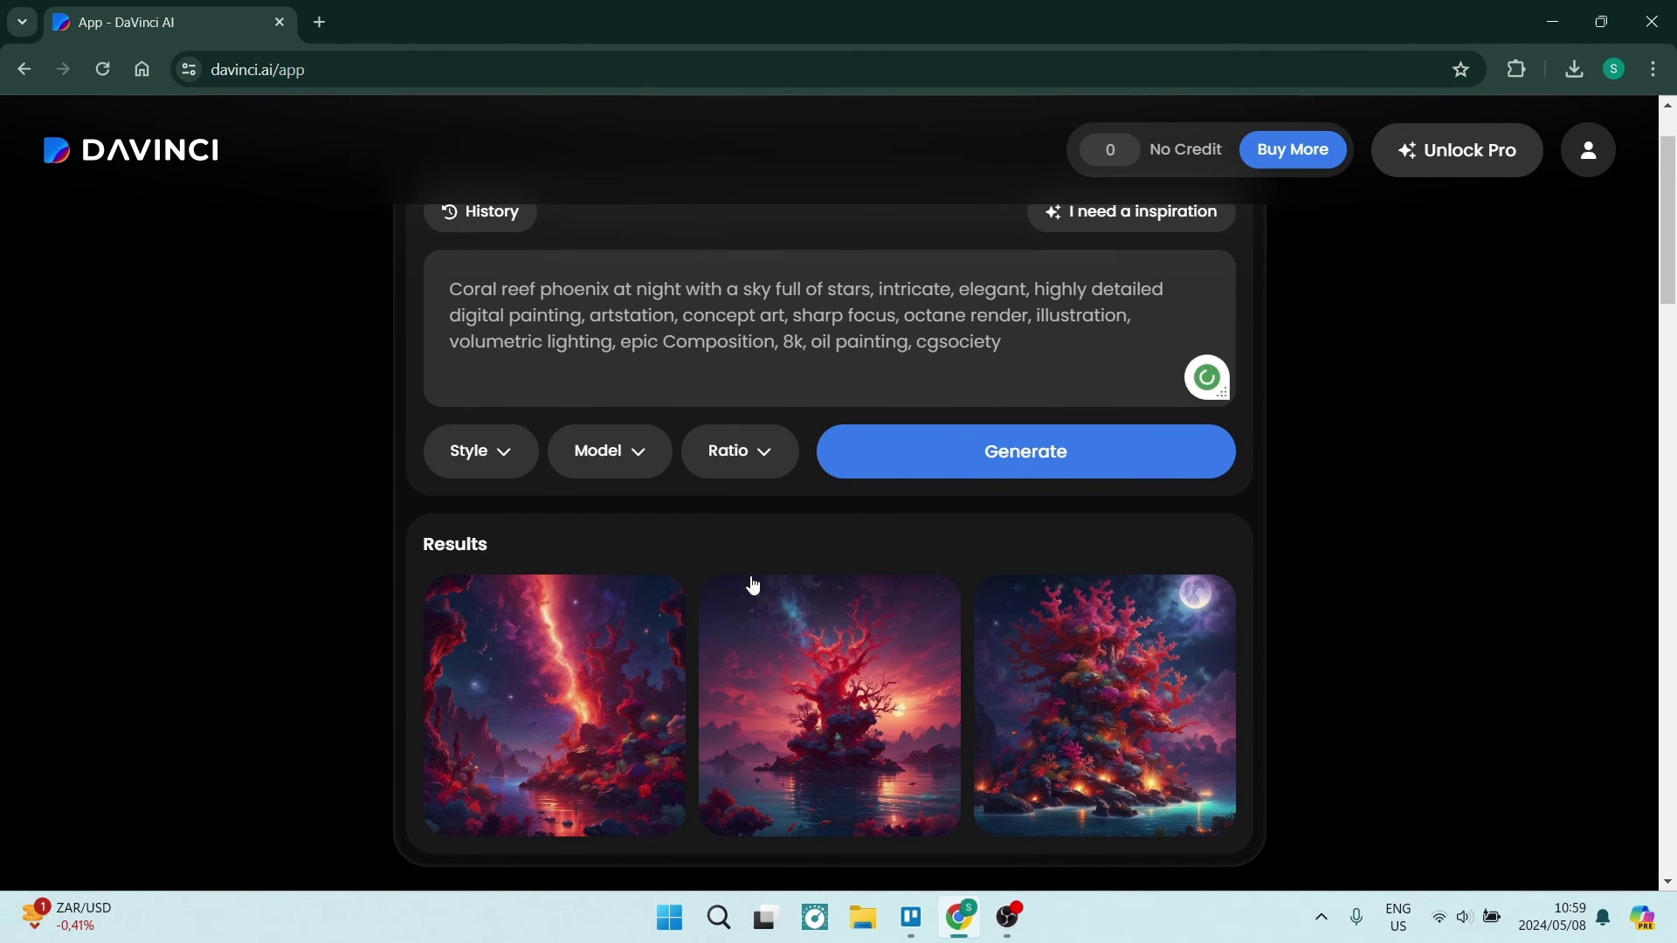
scroll(697, 657, down, 1)
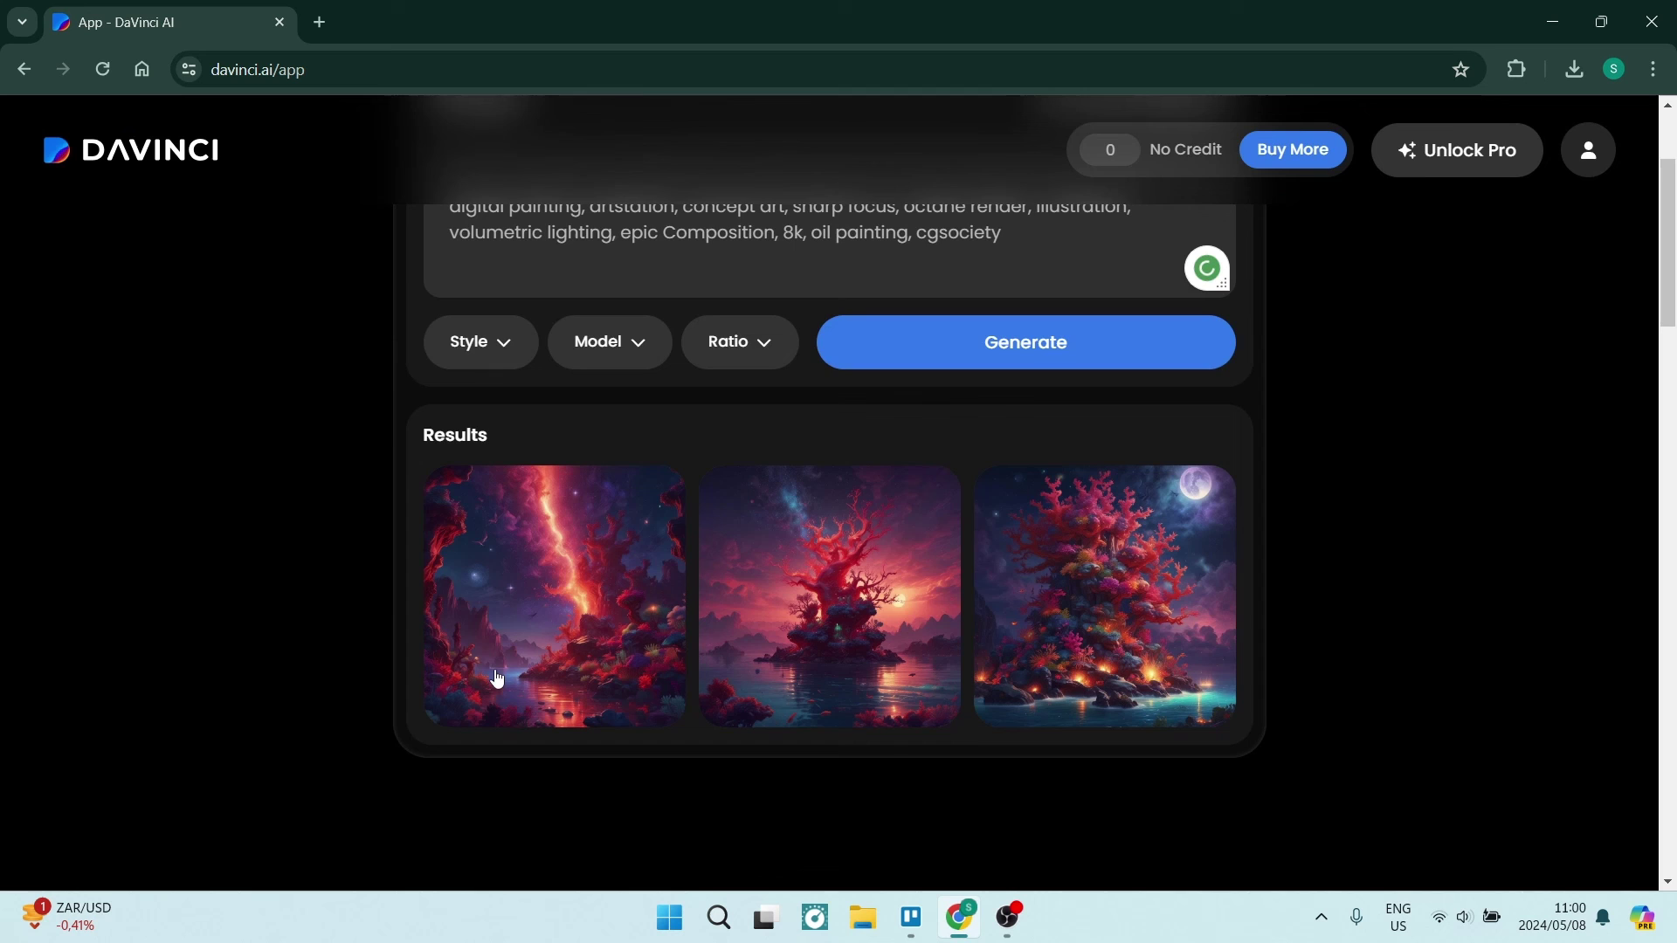
click(559, 579)
key(Right)
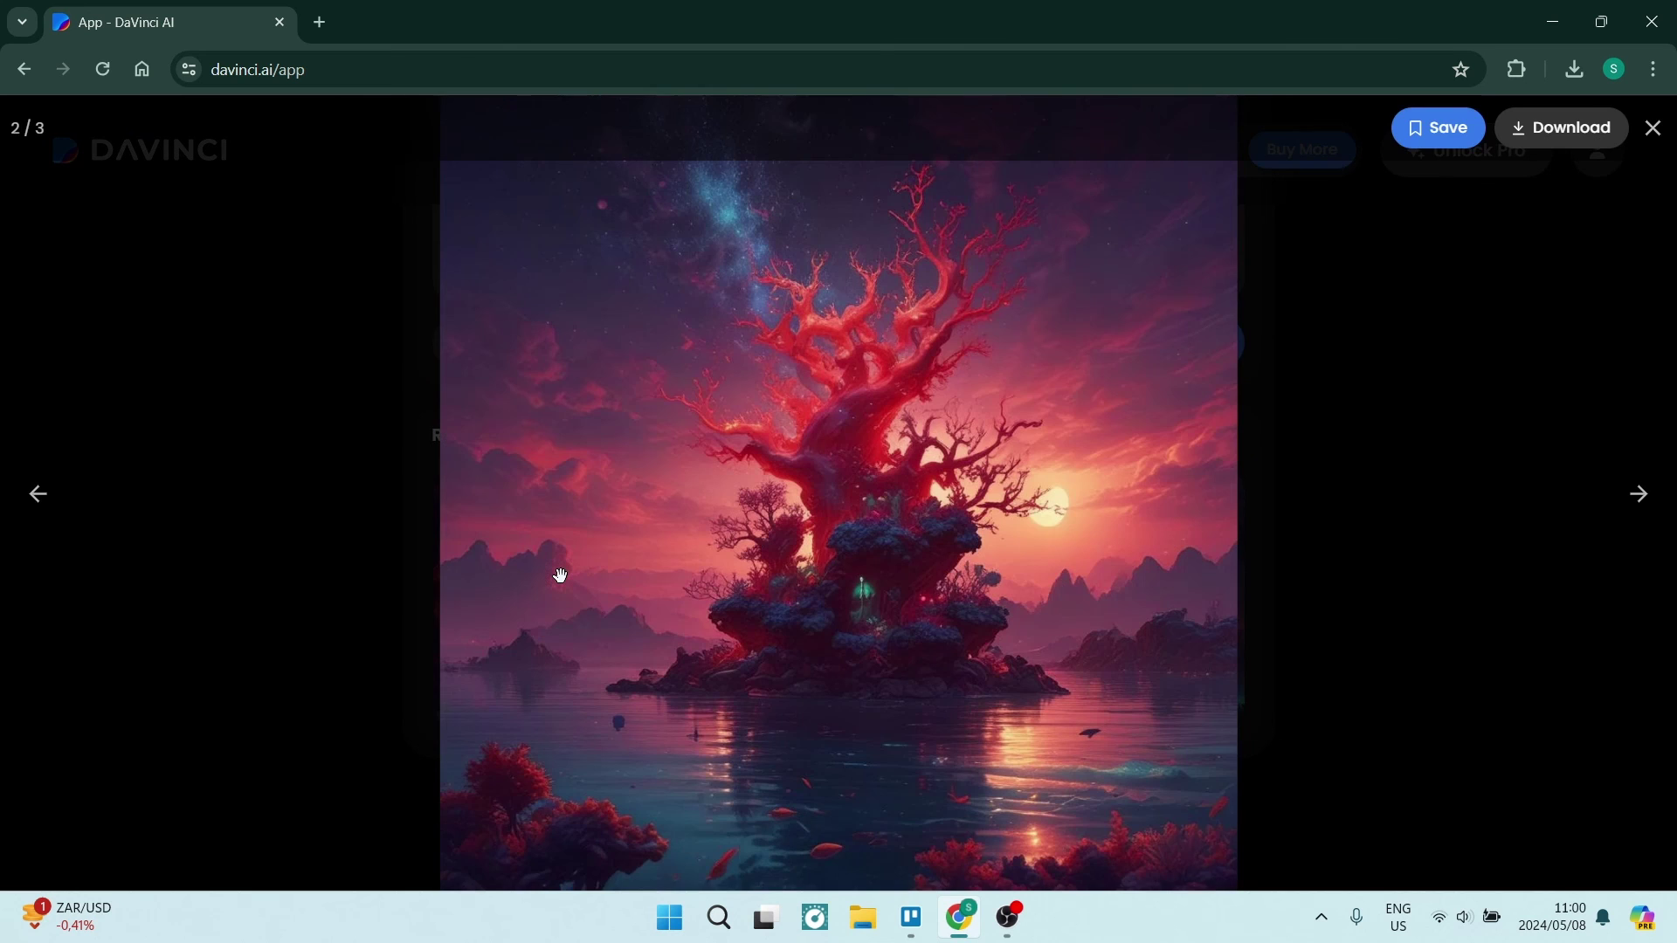
key(Right)
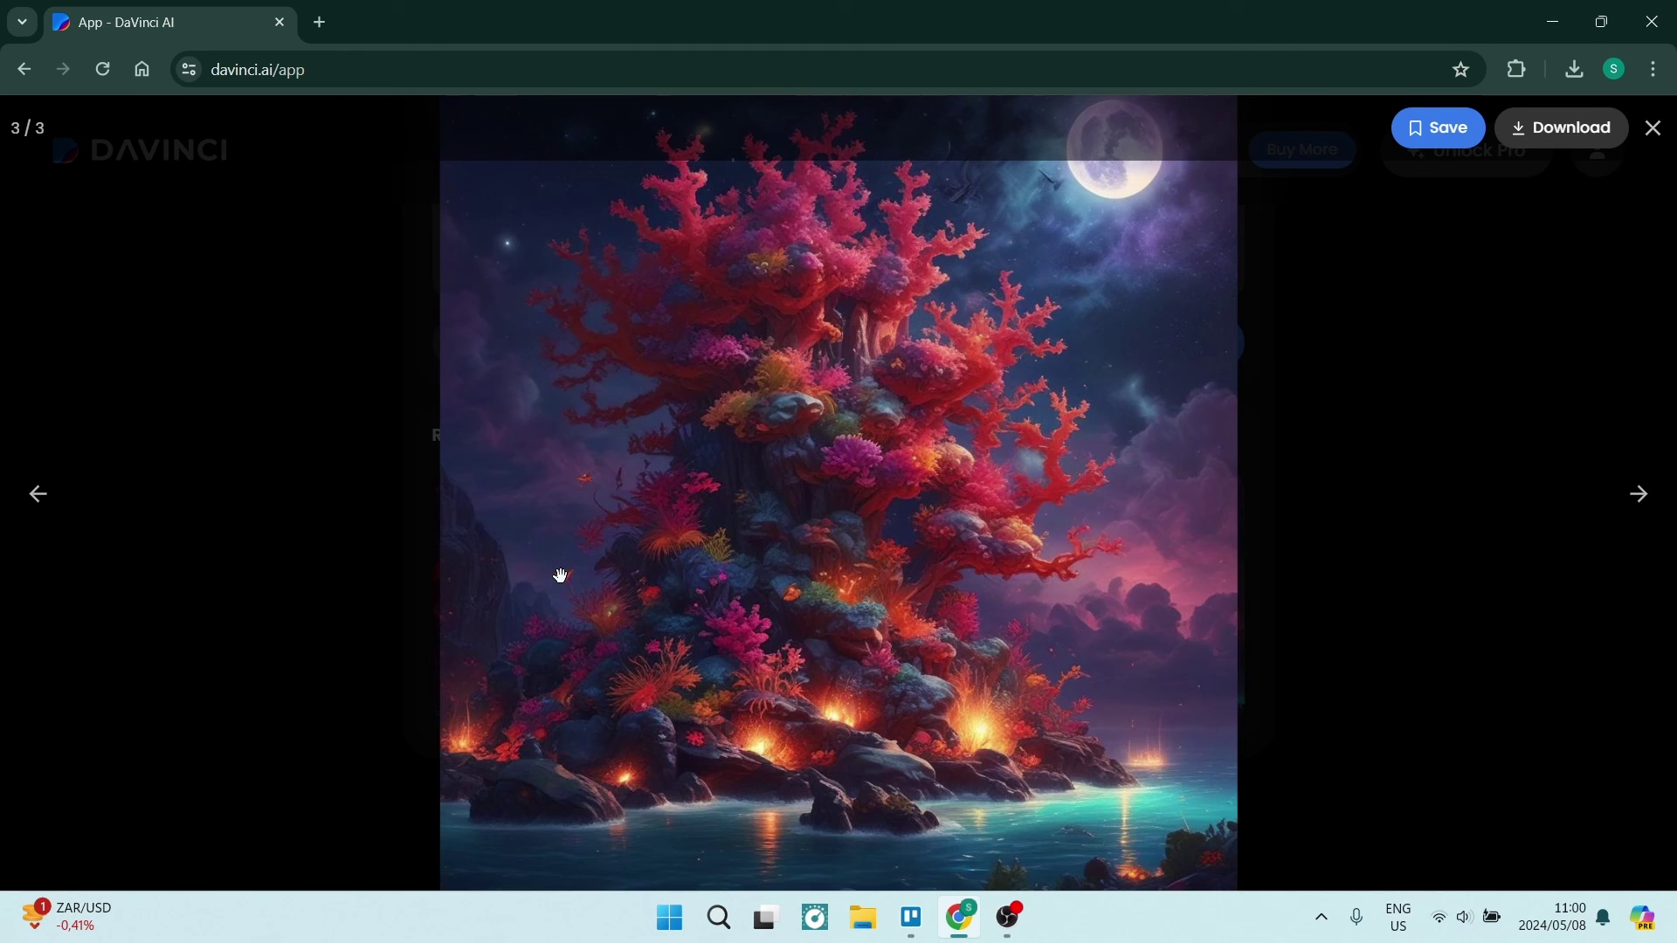
key(Right)
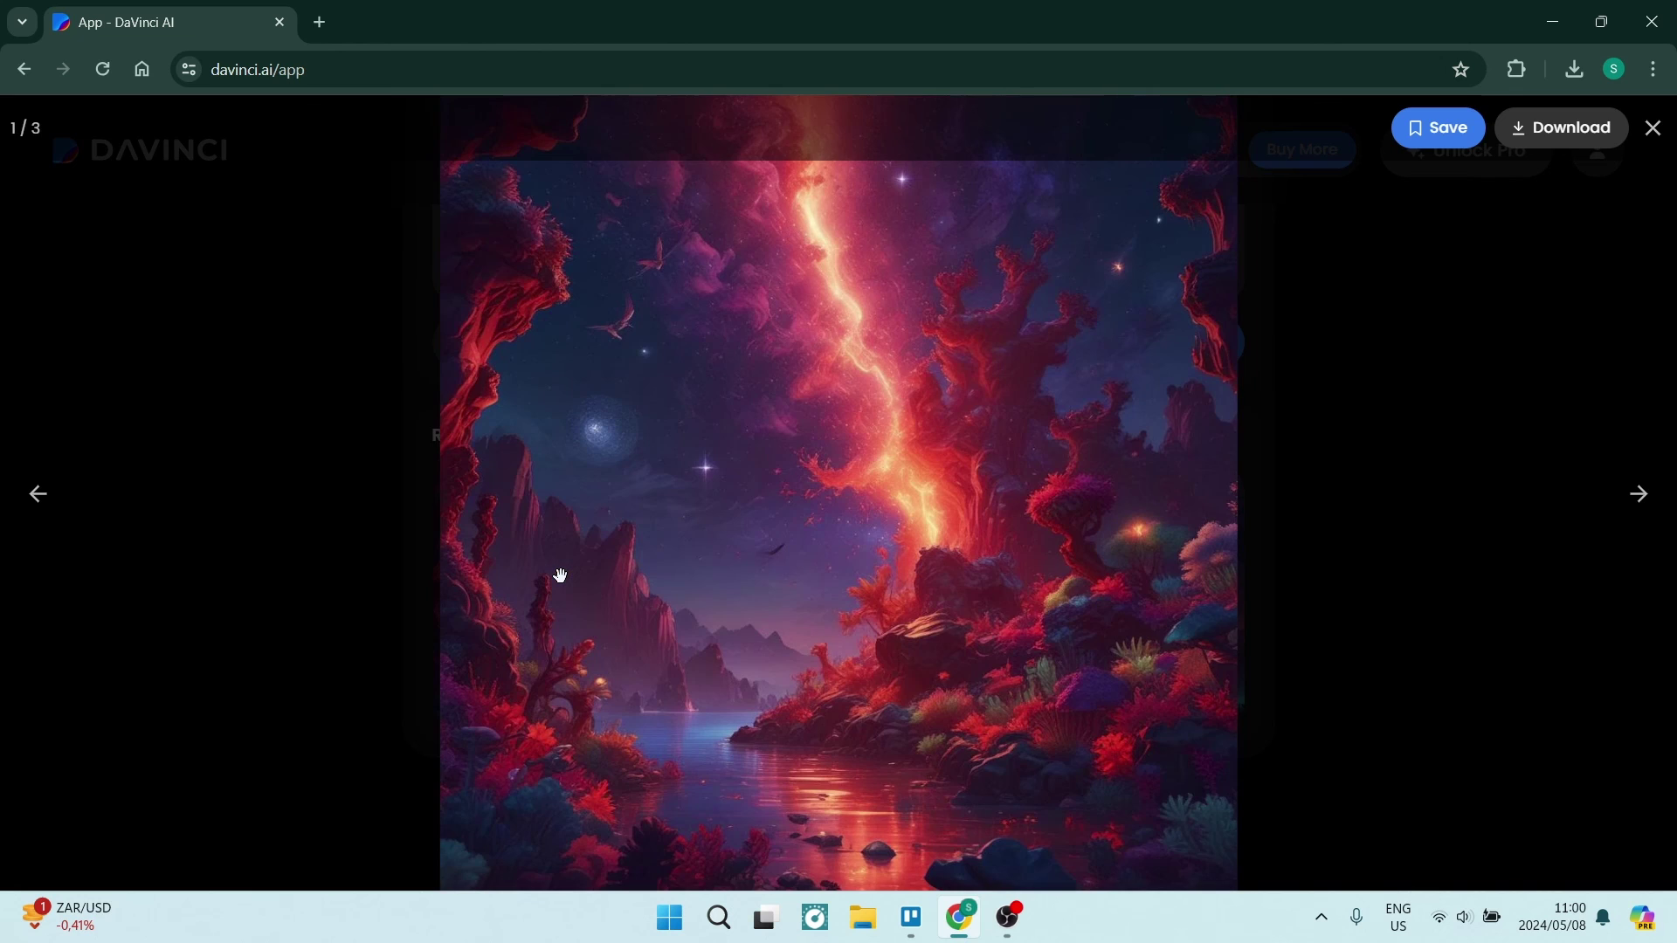